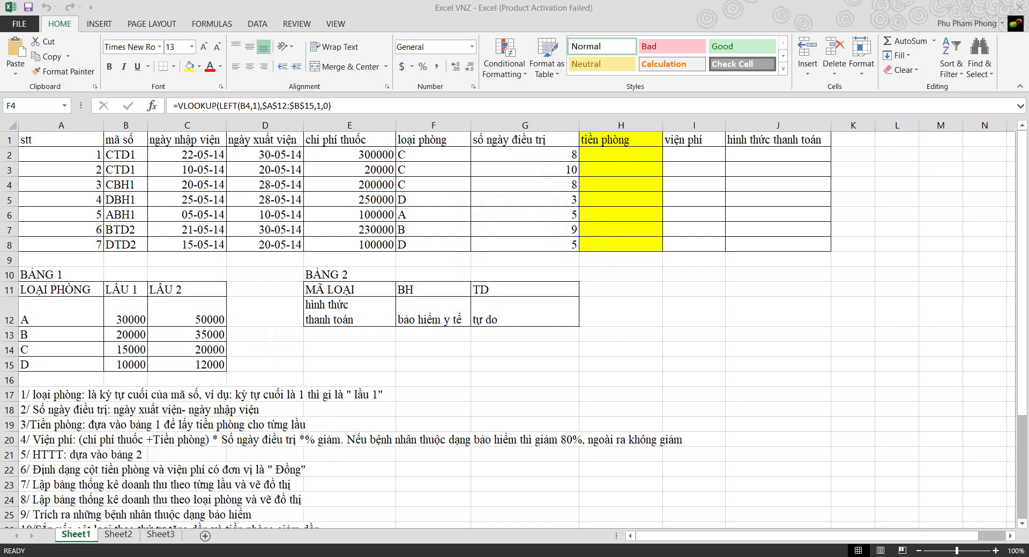
# Examine the tiền phòng cells H2:H8 and the room rate table BẢNG 1 in A11:C15.
pyautogui.moveTo(620, 154); pyautogui.dragTo(644, 237)
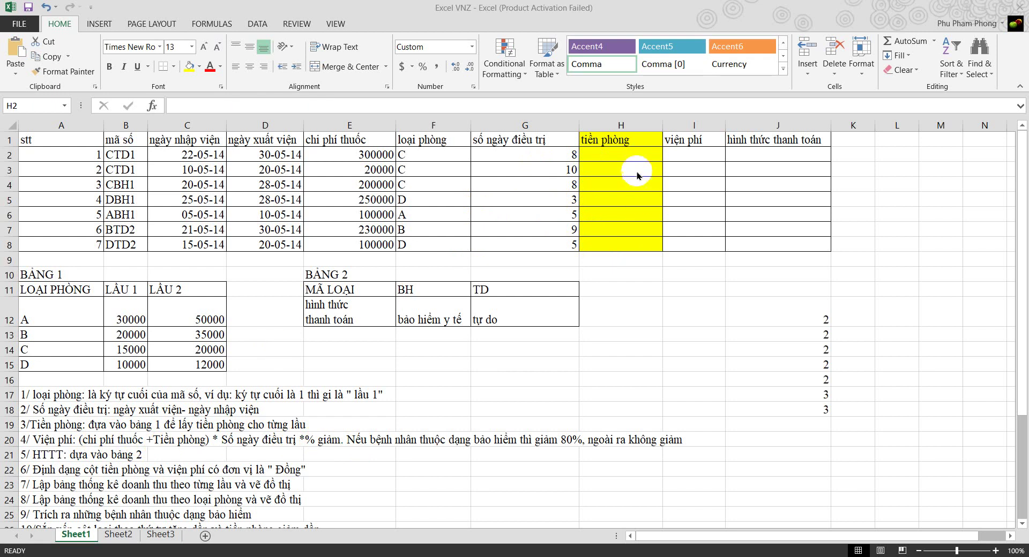
pyautogui.hotkey('shift', 'Down')
pyautogui.hotkey('shift', 'Down')
pyautogui.hotkey('shift', 'Down')
pyautogui.hotkey('shift', 'Down')
pyautogui.hotkey('shift', 'Down')
pyautogui.hotkey('shift', 'Down')
pyautogui.hotkey('shift', 'Right')
pyautogui.click(619, 152)
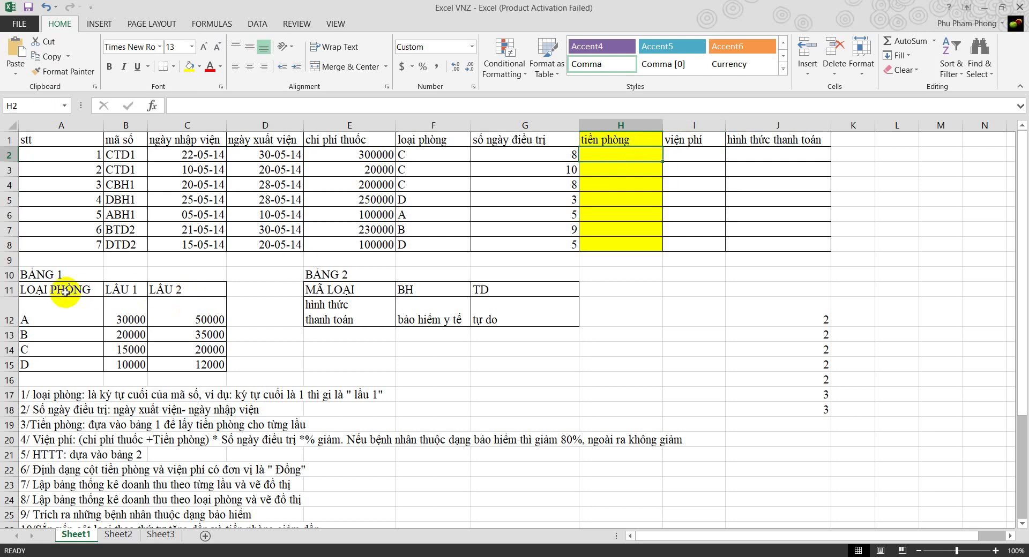
pyautogui.moveTo(69, 289); pyautogui.dragTo(195, 365)
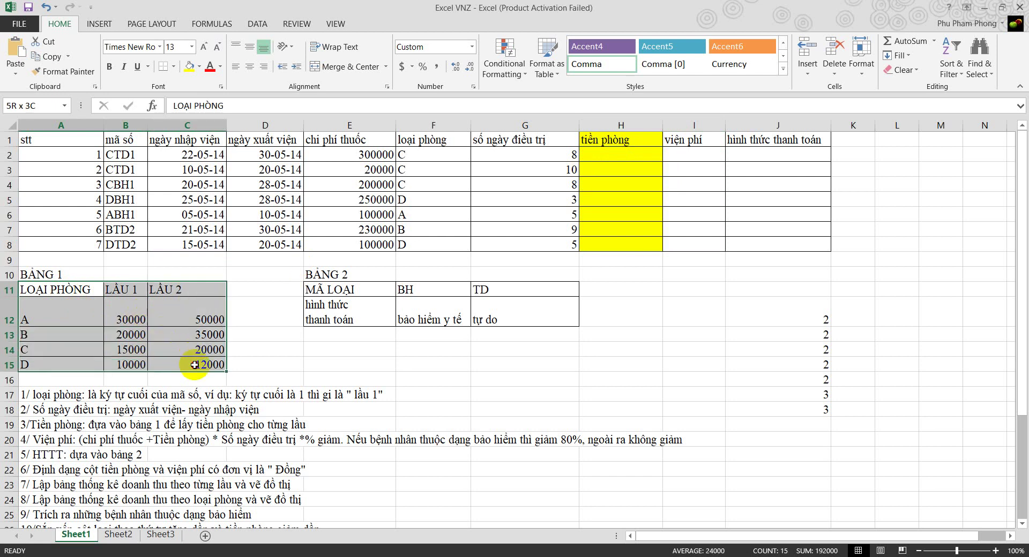
pyautogui.moveTo(204, 365); pyautogui.dragTo(204, 365)
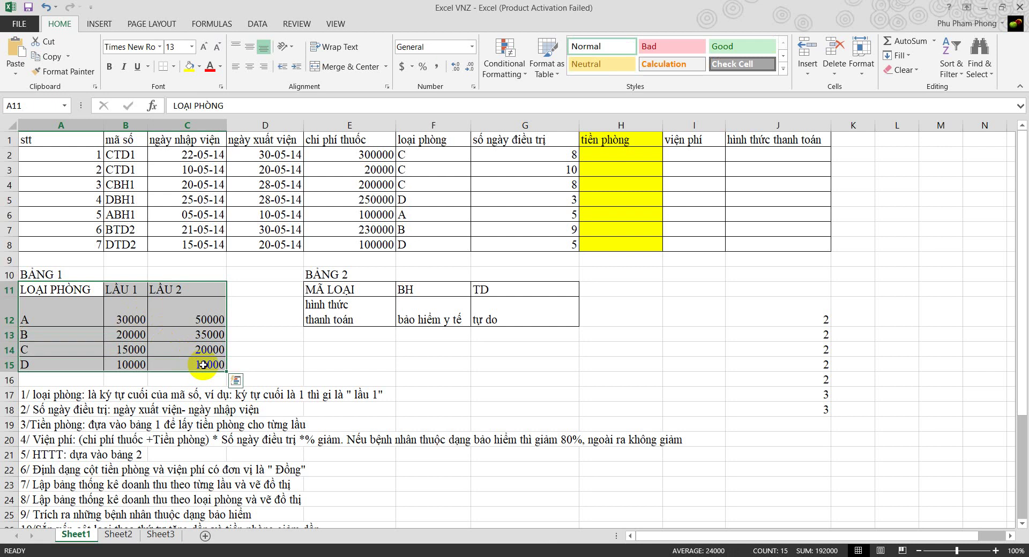
# Begin an INDEX formula in H2 of the tiền phòng column, using the absolute range $A$11:$C$15 of BẢNG 1 as the array.
pyautogui.click(638, 156)
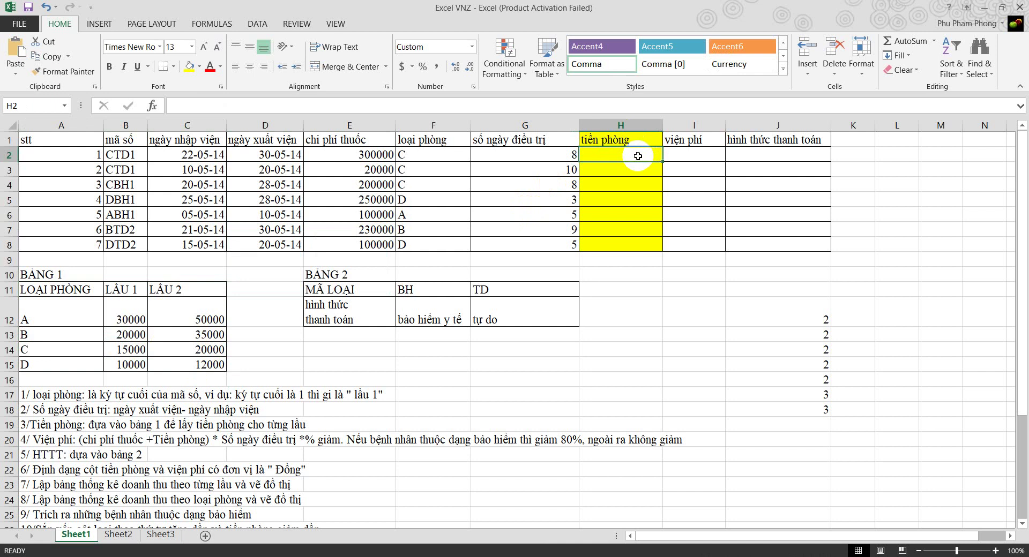
pyautogui.write('=')
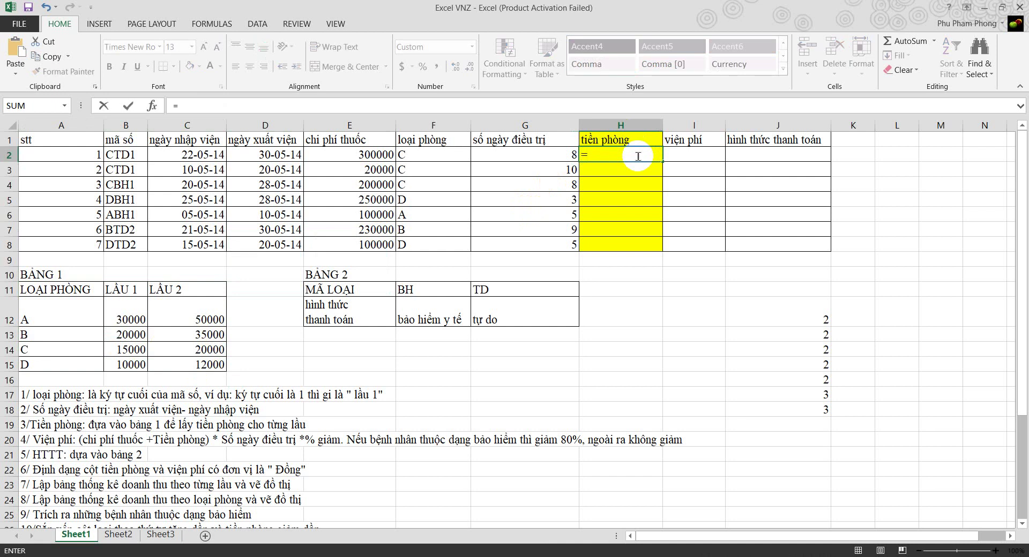
pyautogui.write('inde')
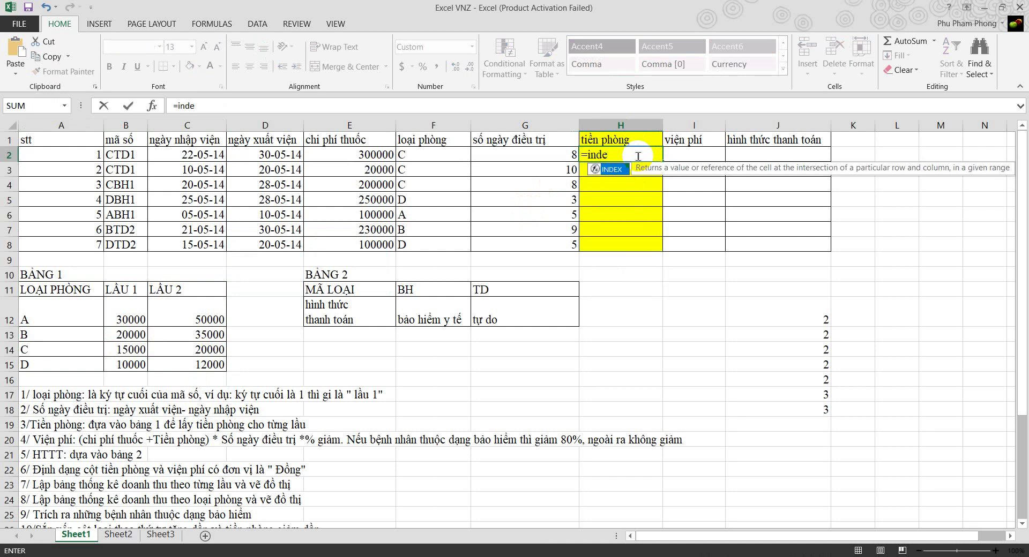
pyautogui.write('x(')
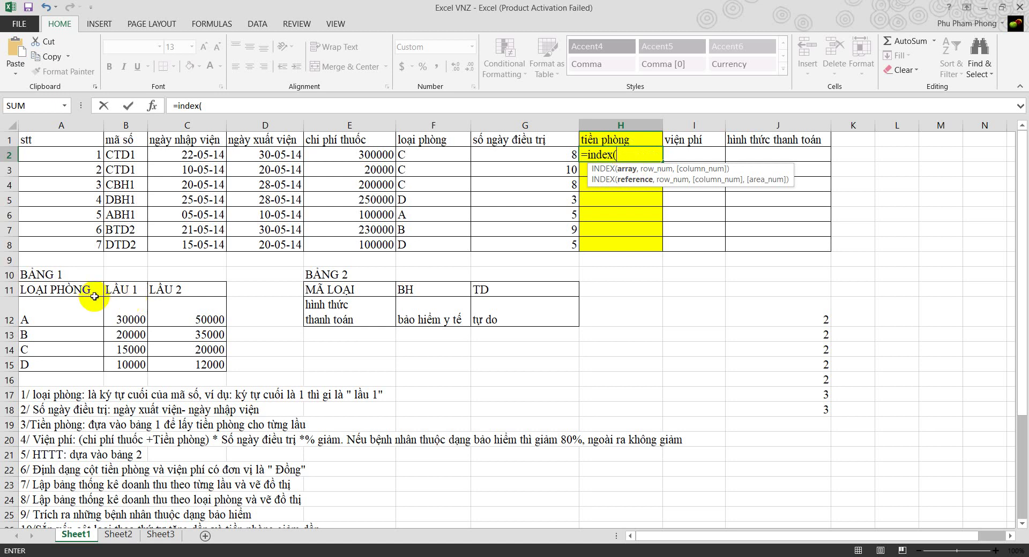
pyautogui.click(78, 290)
pyautogui.moveTo(77, 290); pyautogui.dragTo(198, 373)
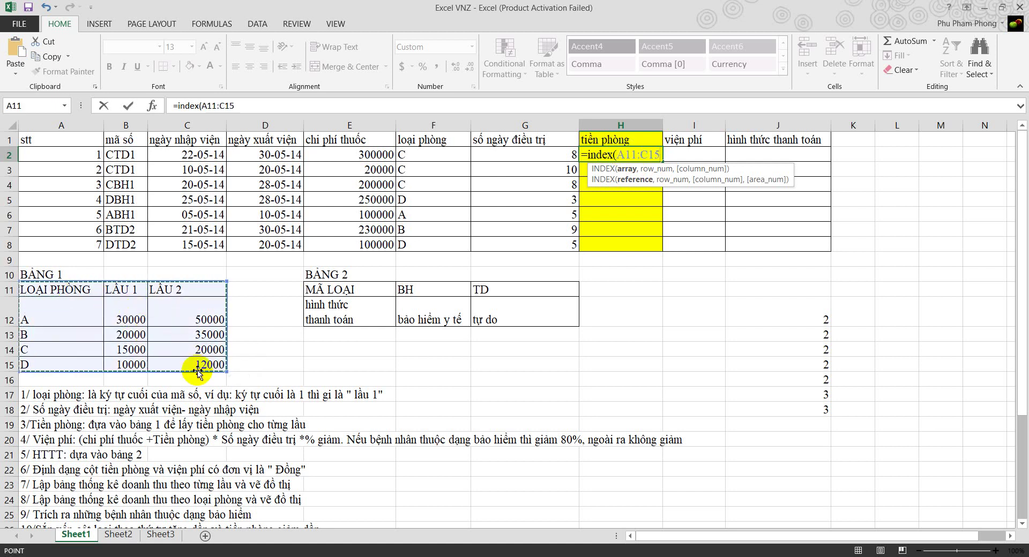
pyautogui.press('F4')
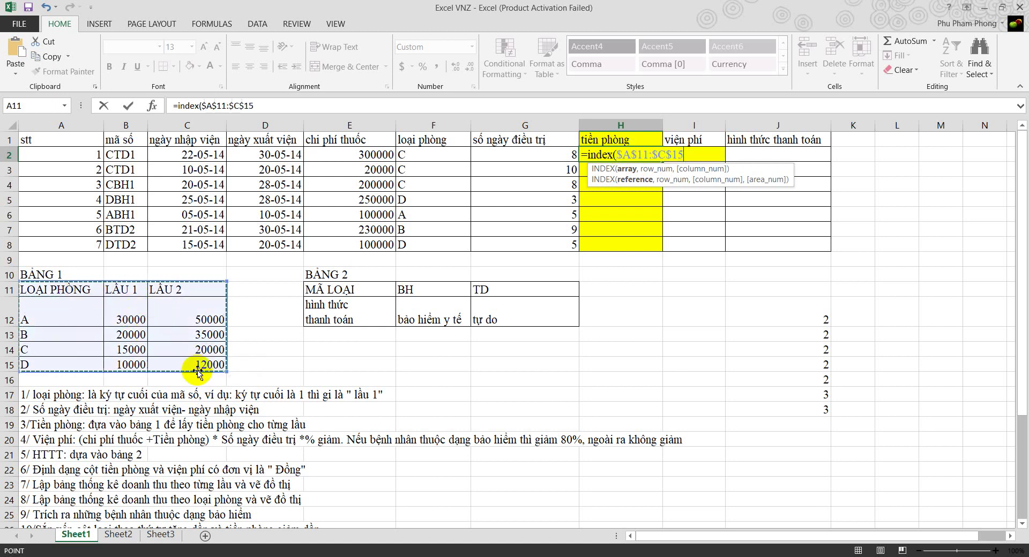
pyautogui.write(',')
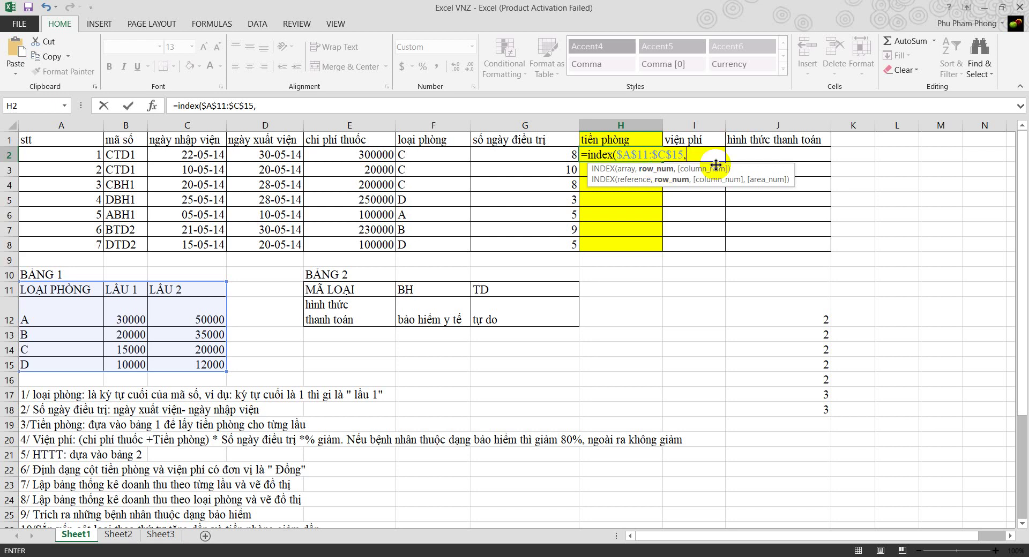
# Add MATCH(F2,$A$11:$A$15,0) as the formula's row number, looking up the room type with an exact match.
pyautogui.write('M')
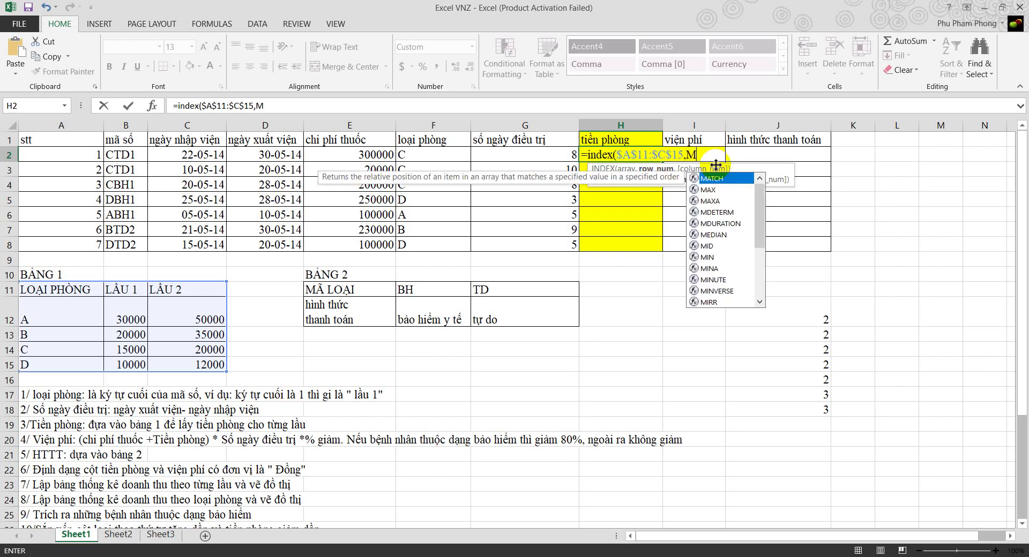
pyautogui.write('atch')
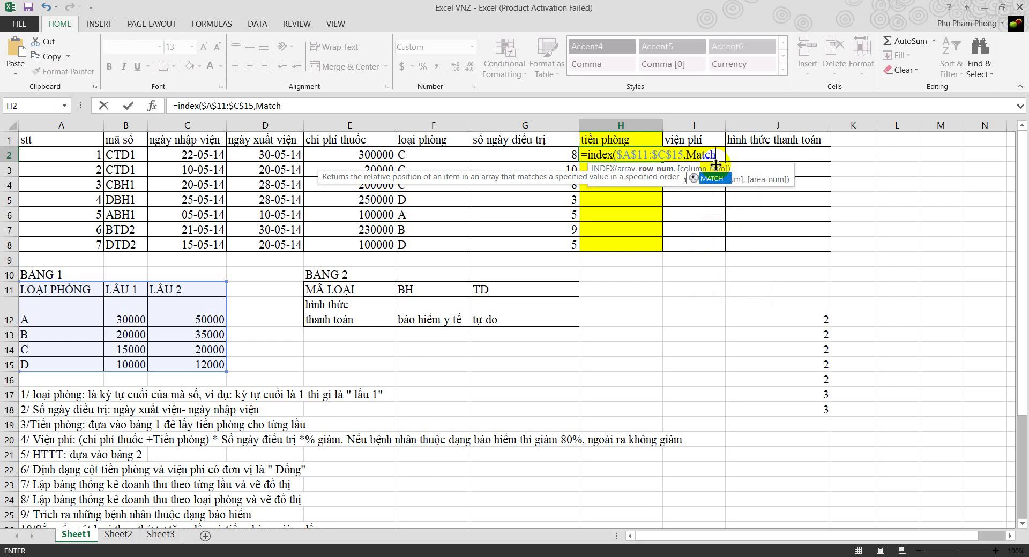
pyautogui.write('(')
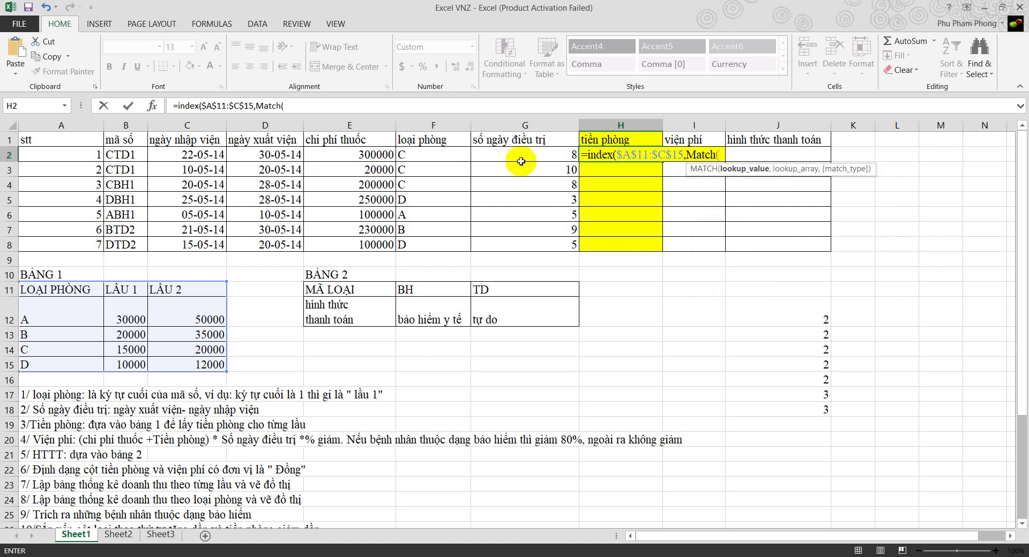
pyautogui.click(442, 156)
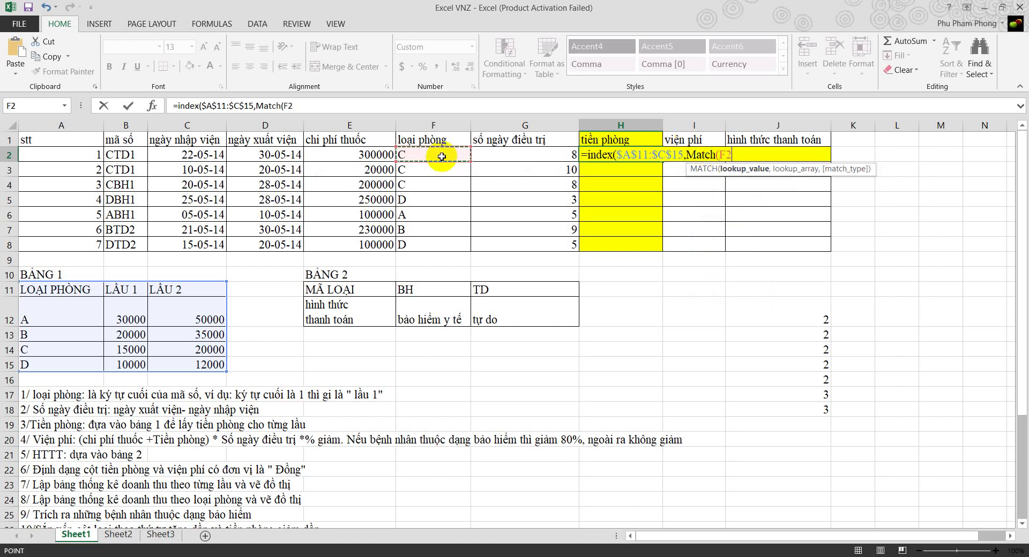
pyautogui.write(',')
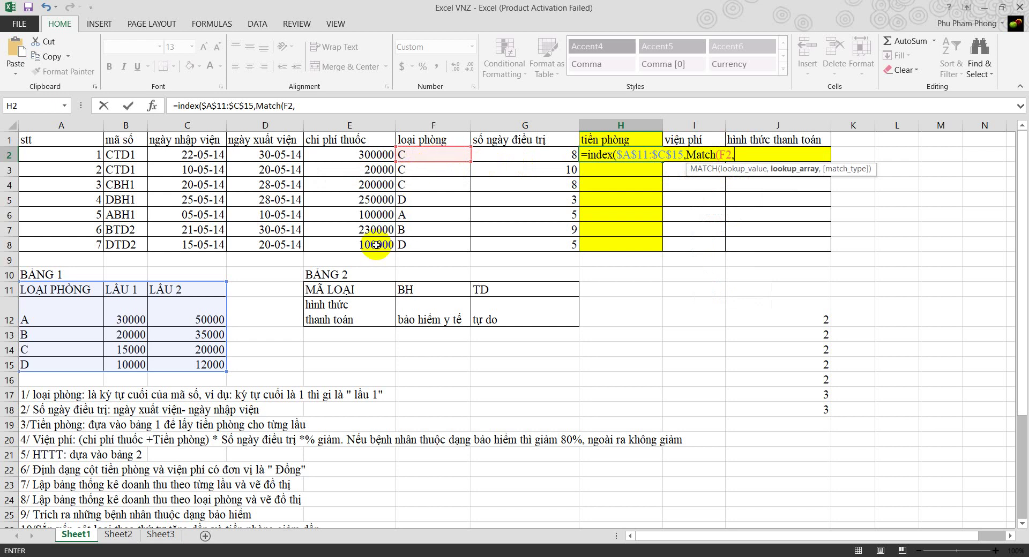
pyautogui.moveTo(70, 296); pyautogui.dragTo(63, 370)
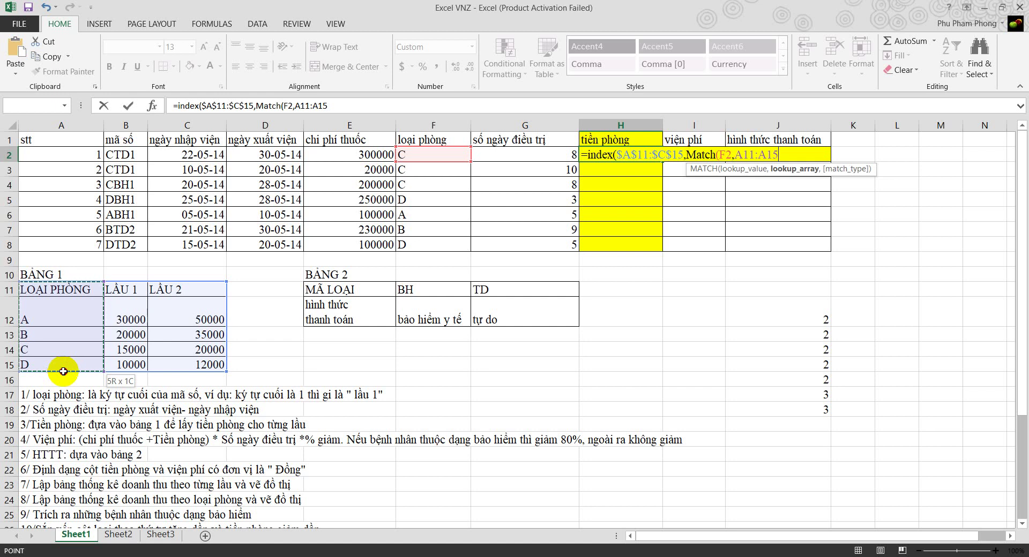
pyautogui.moveTo(64, 370); pyautogui.dragTo(64, 372)
pyautogui.press('F4')
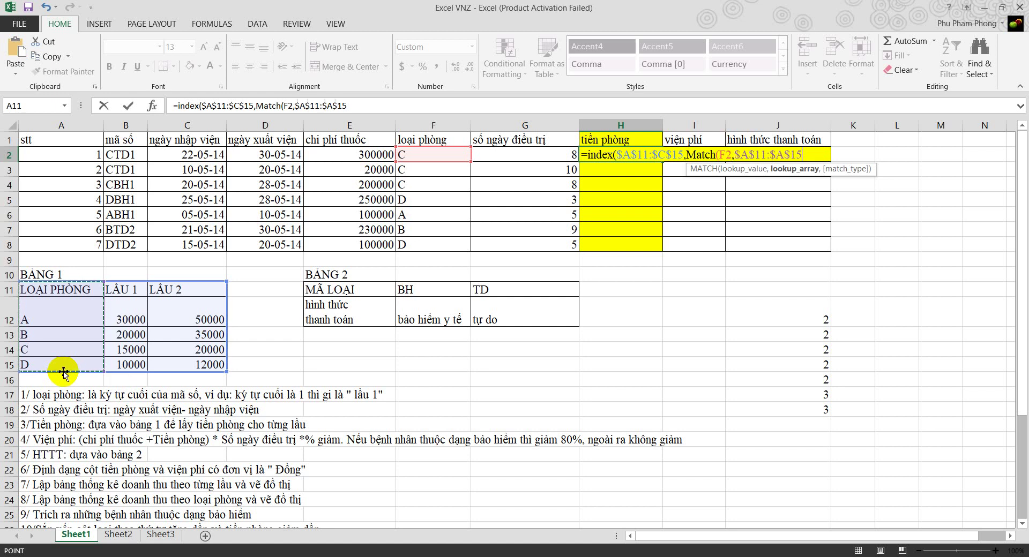
pyautogui.write(',')
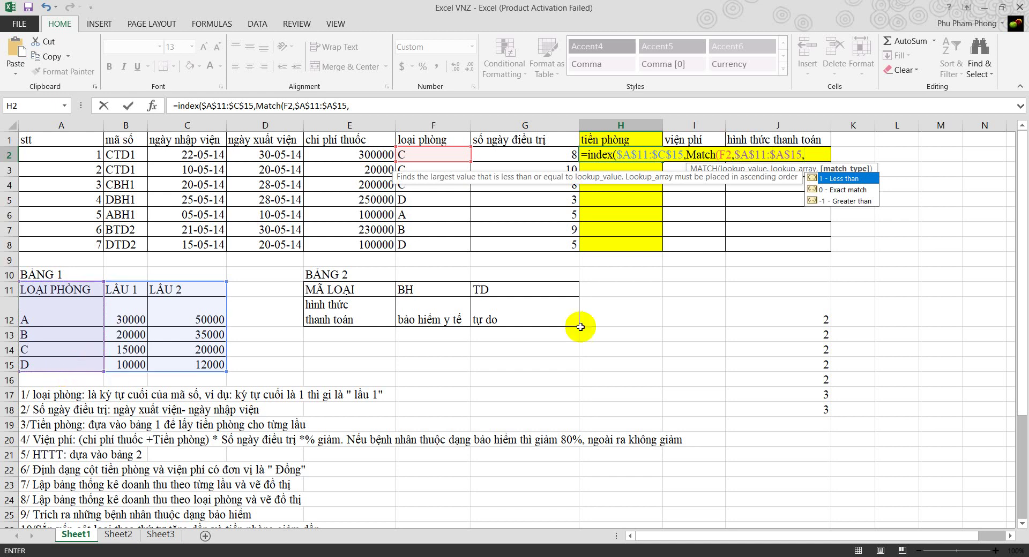
pyautogui.doubleClick(846, 190)
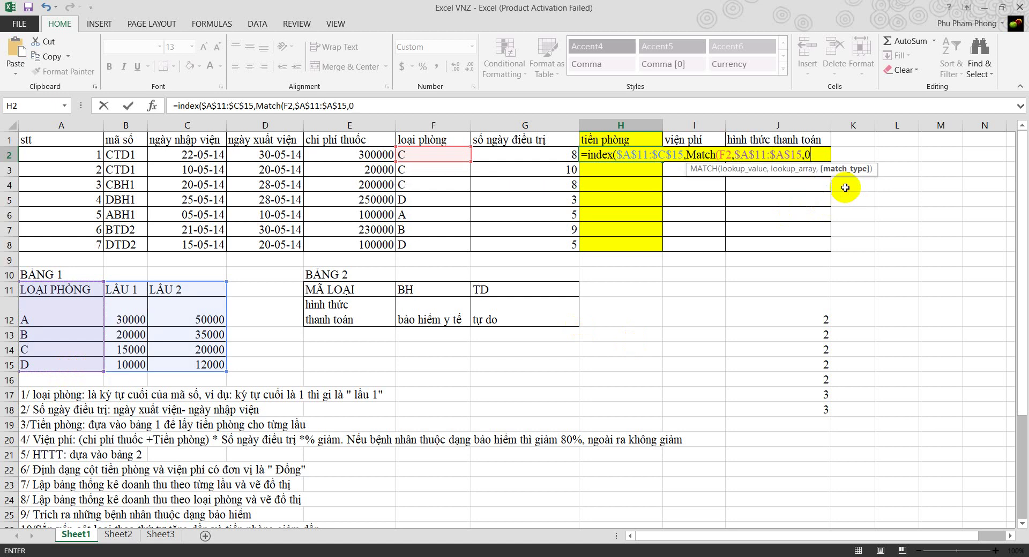
pyautogui.write(')')
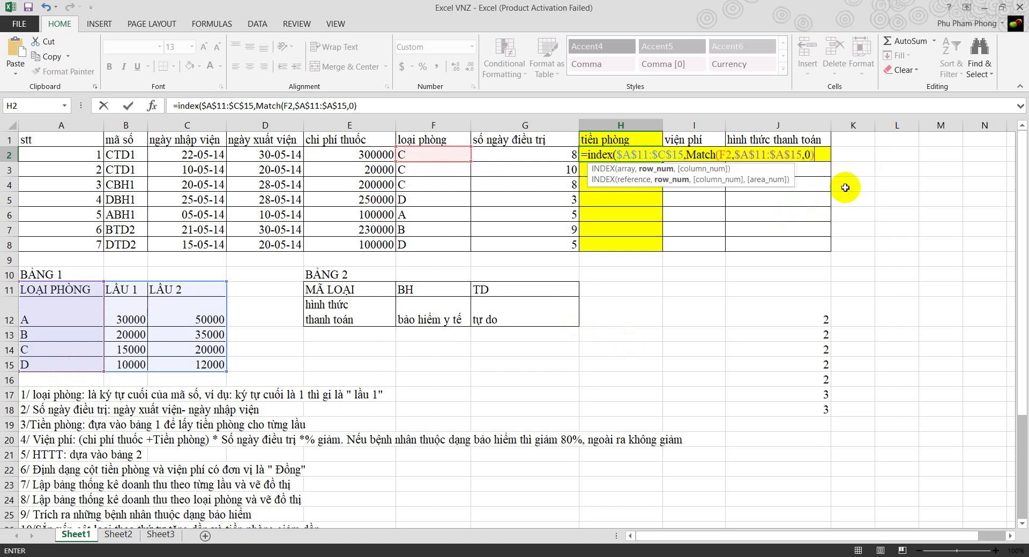
pyautogui.write(',')
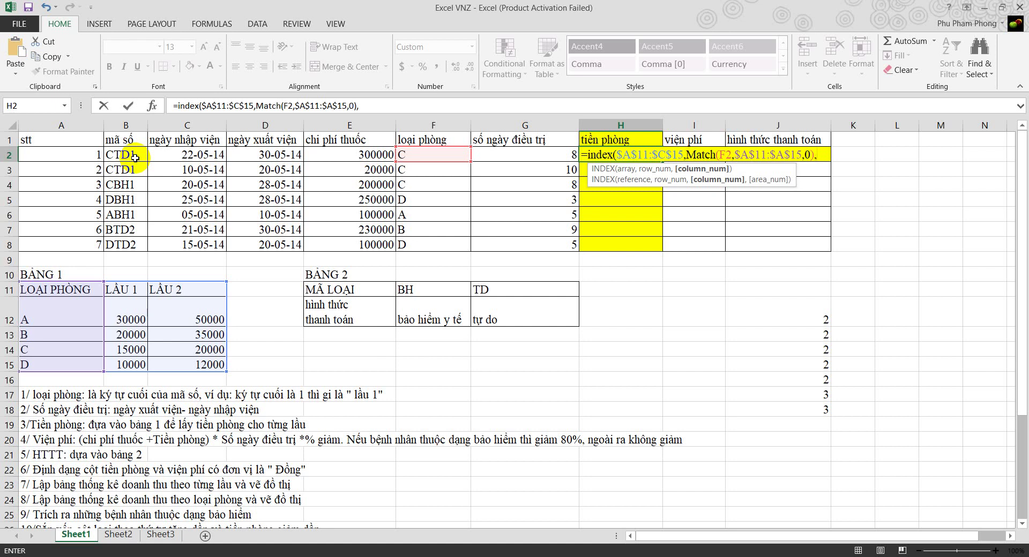
# Complete the H2 formula with VALUE(RIGHT(B2,1))+1 as the column number and enter it.
pyautogui.write('Value')
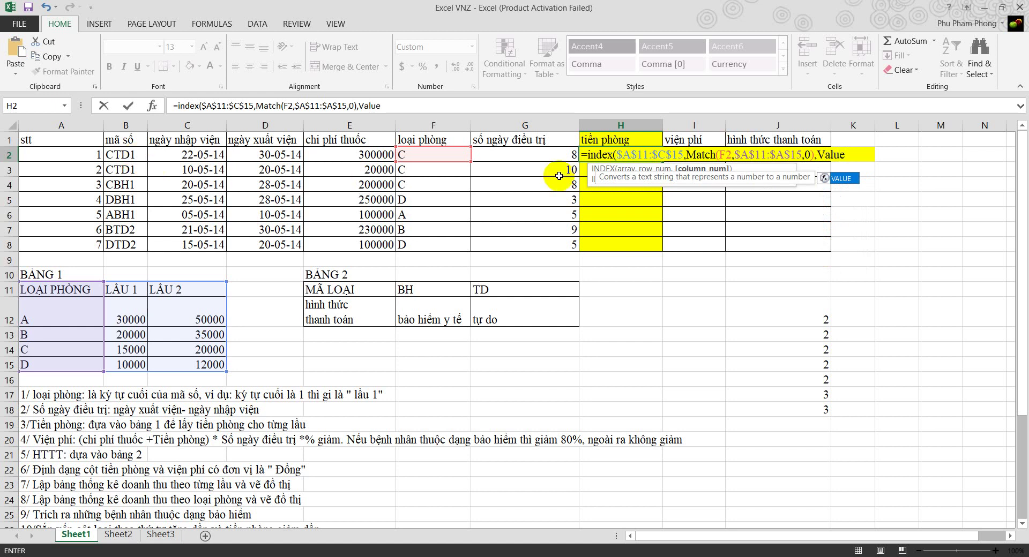
pyautogui.doubleClick(847, 178)
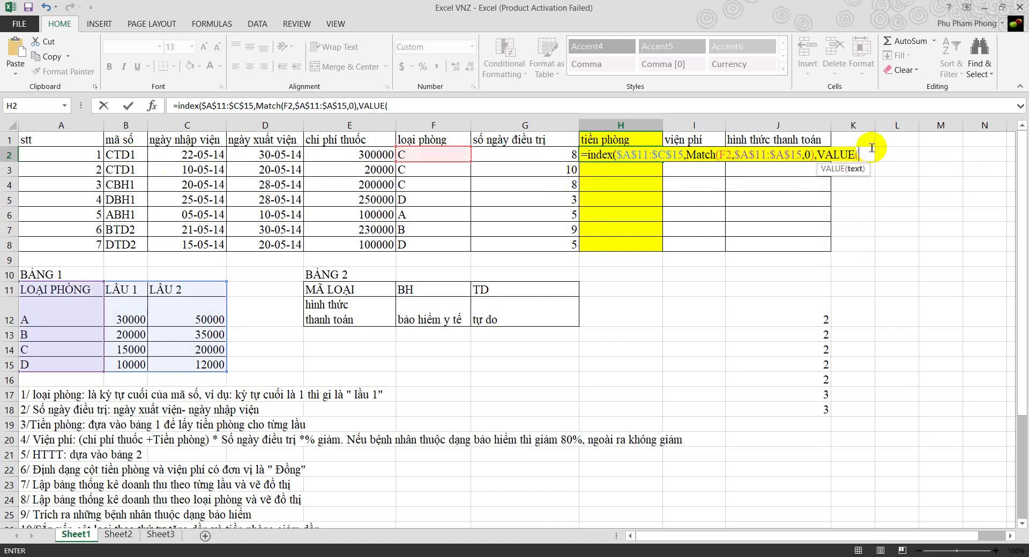
pyautogui.write('right')
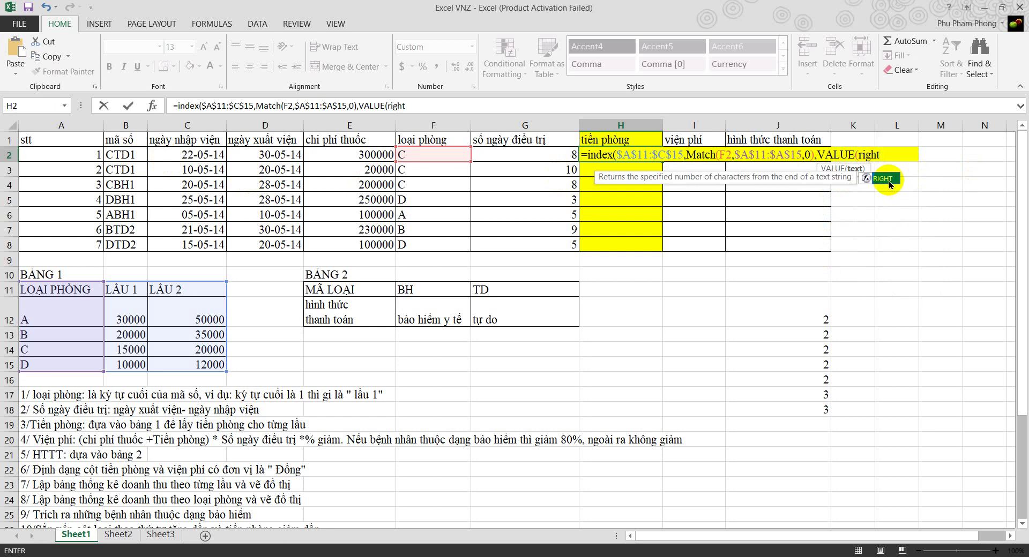
pyautogui.doubleClick(888, 182)
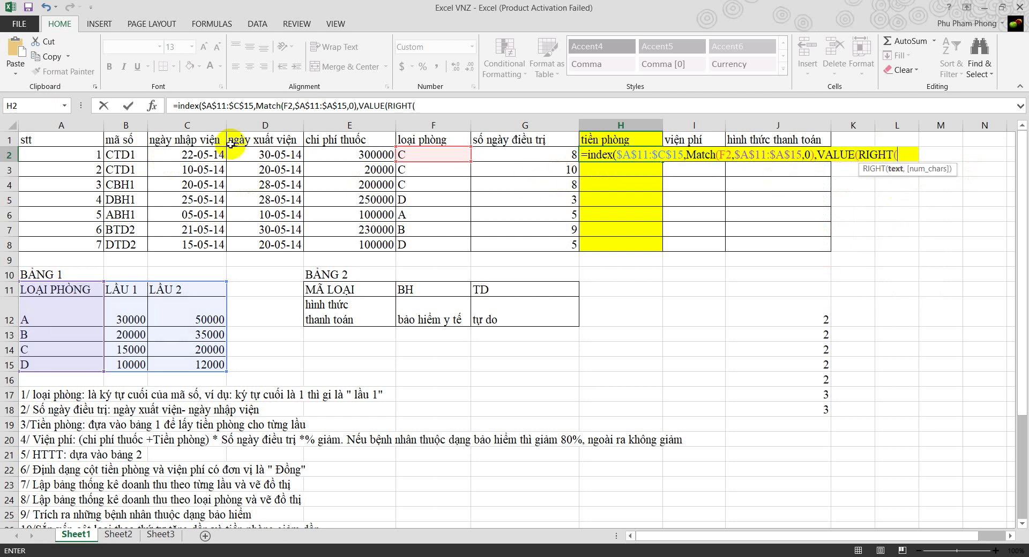
pyautogui.click(134, 155)
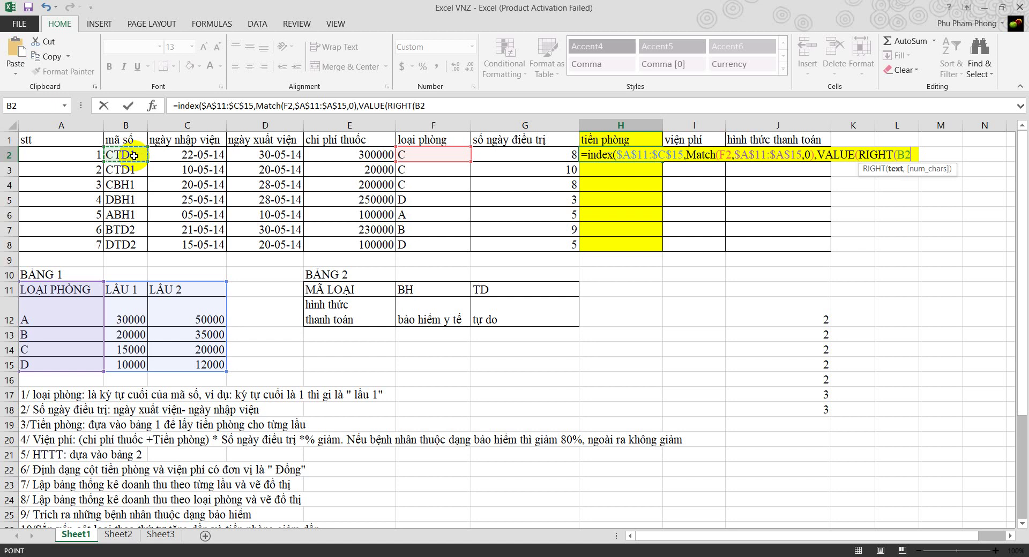
pyautogui.write(',1')
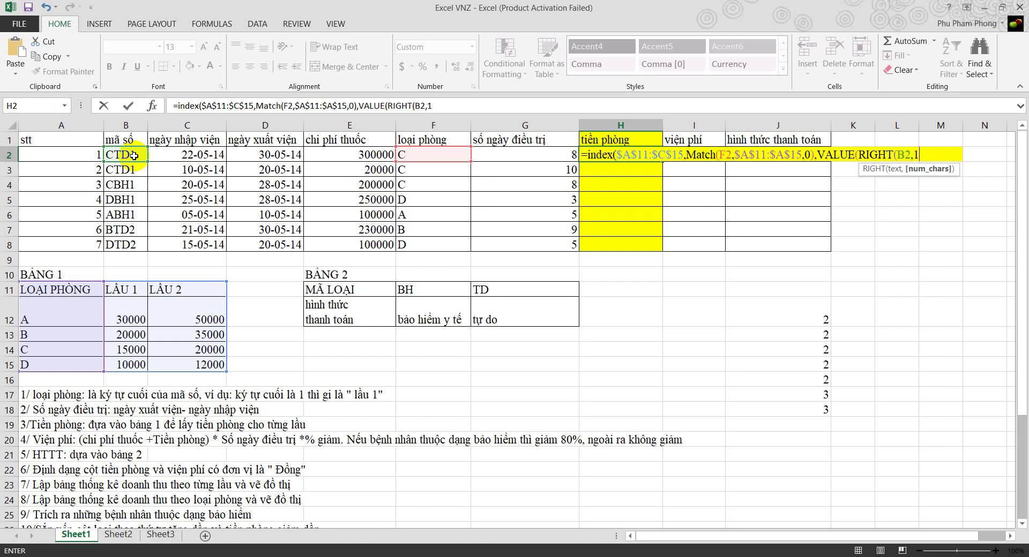
pyautogui.write(')')
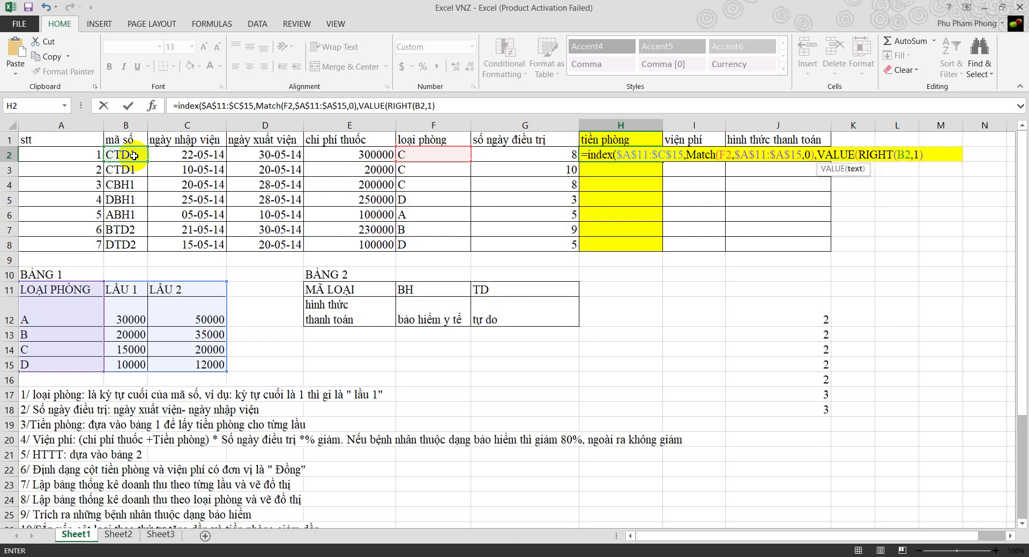
pyautogui.write(')+')
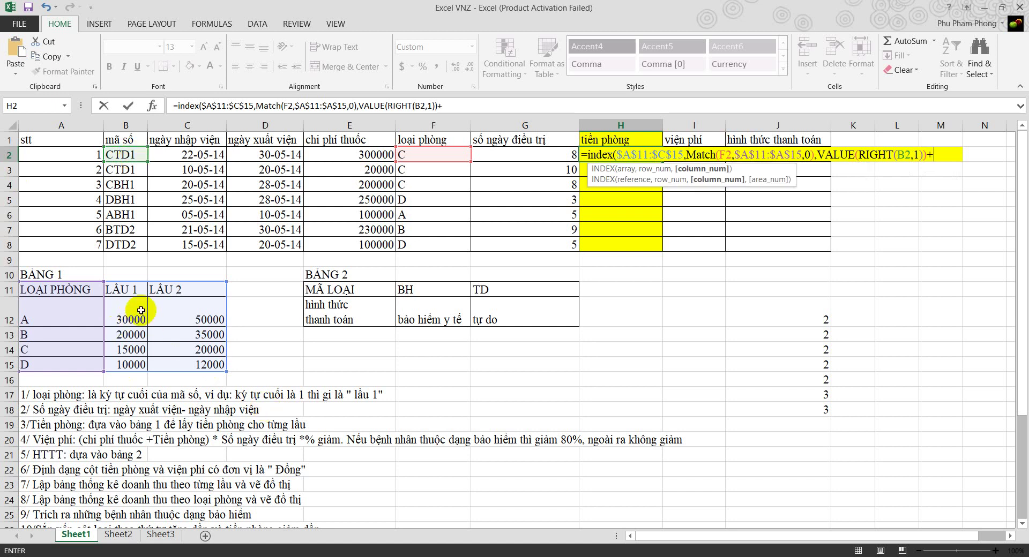
pyautogui.write('1')
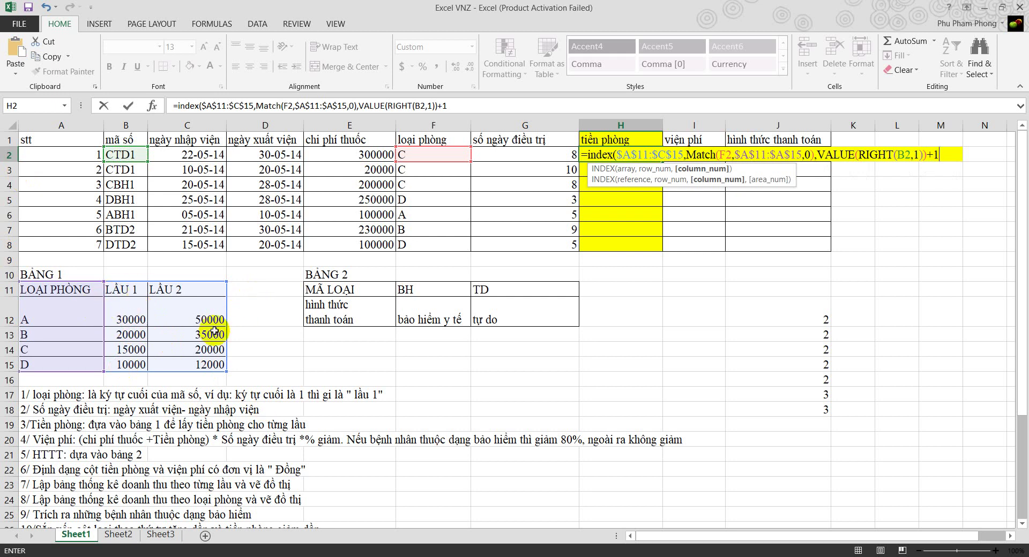
pyautogui.write(')')
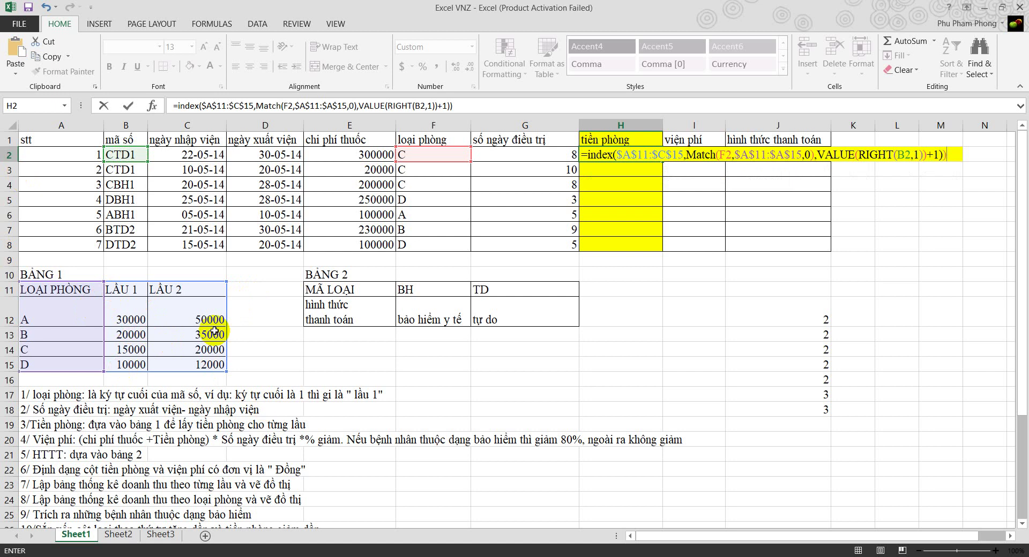
pyautogui.press('Return')
pyautogui.press('Return')
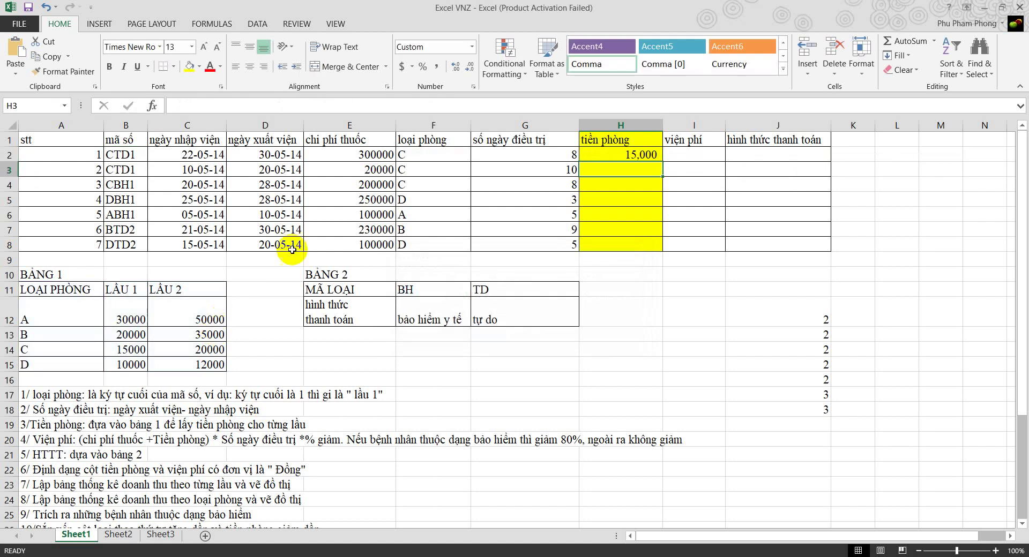
# Copy the INDEX formula from H2 down the tiền phòng column through H8.
pyautogui.click(645, 155)
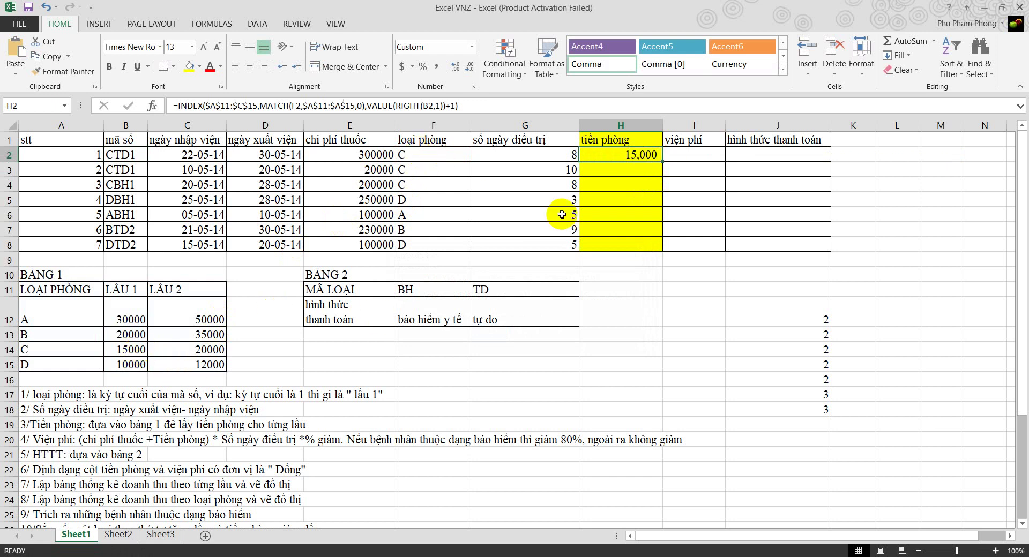
pyautogui.moveTo(662, 161); pyautogui.dragTo(657, 248)
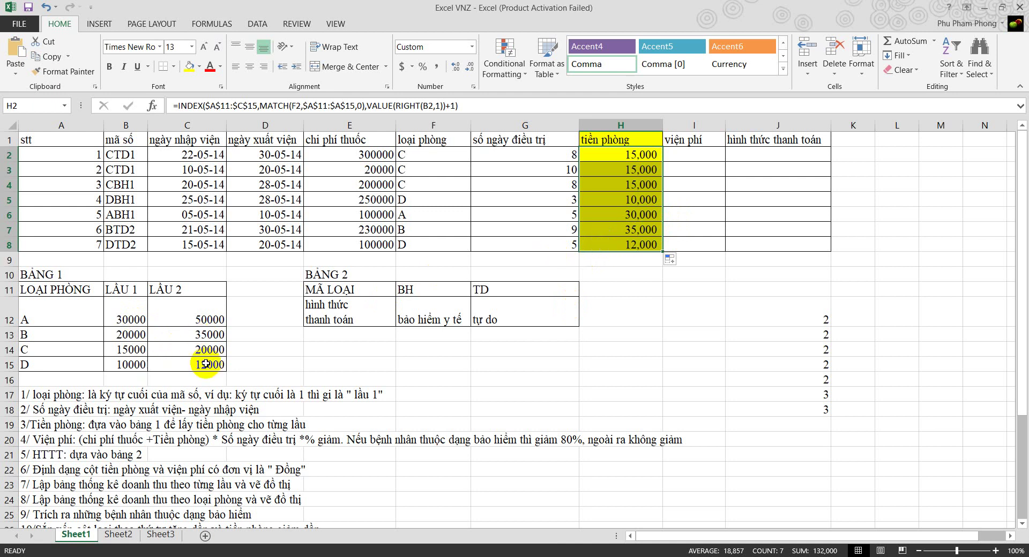
# Begin the viện phí formula in I2 by adding E2 and H2 in parentheses and multiplying by G2.
pyautogui.click(702, 153)
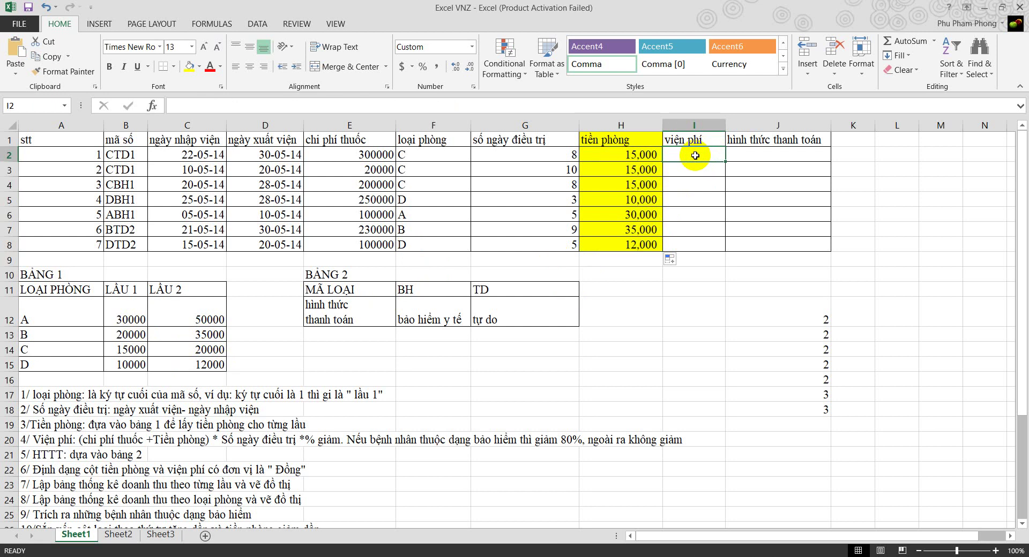
pyautogui.write('=')
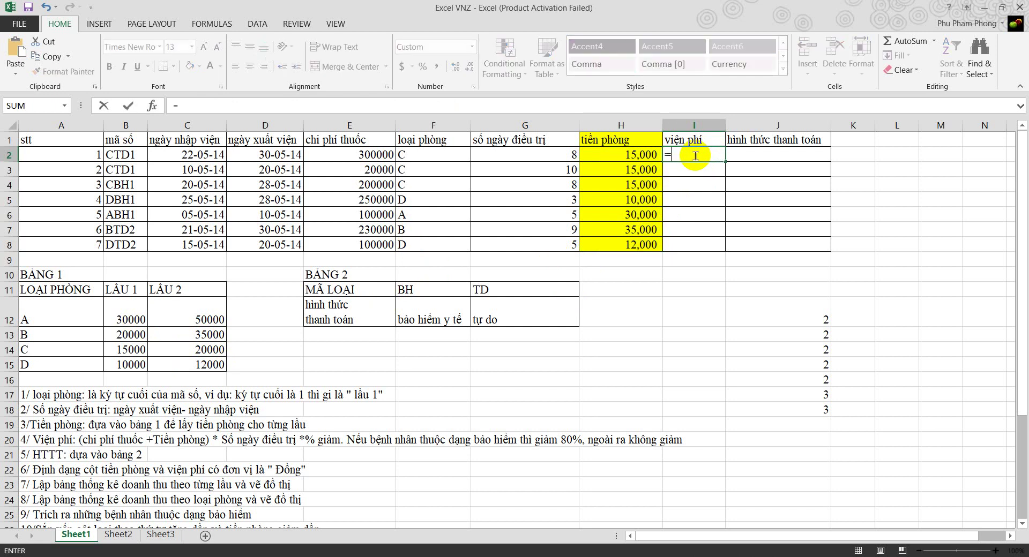
pyautogui.write('(')
pyautogui.click(380, 160)
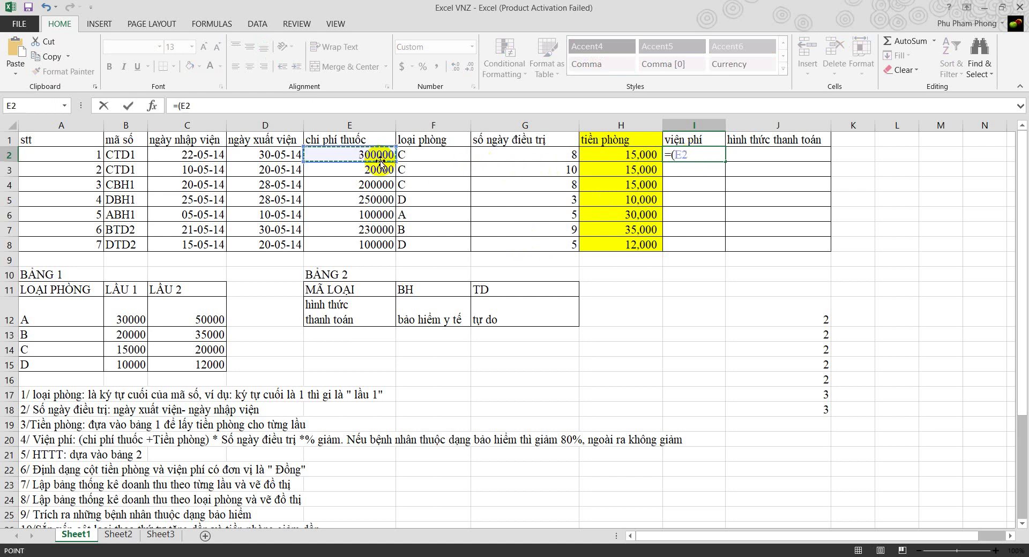
pyautogui.write('+')
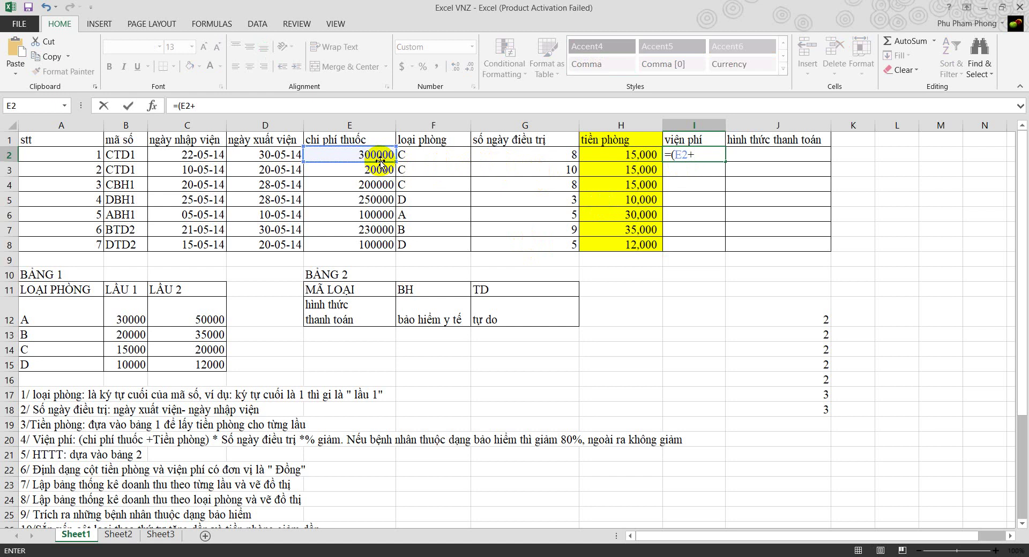
pyautogui.click(626, 156)
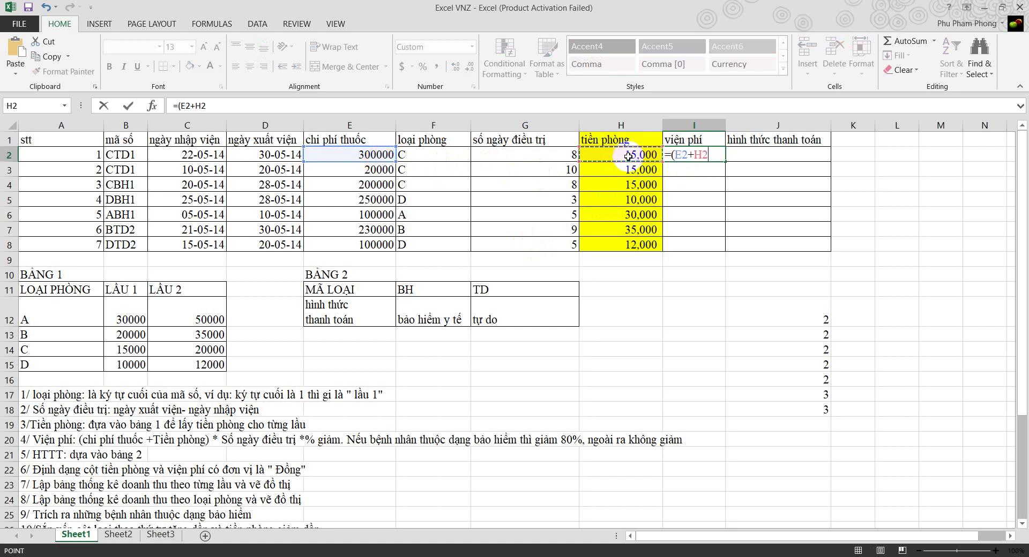
pyautogui.write(')*')
pyautogui.click(560, 158)
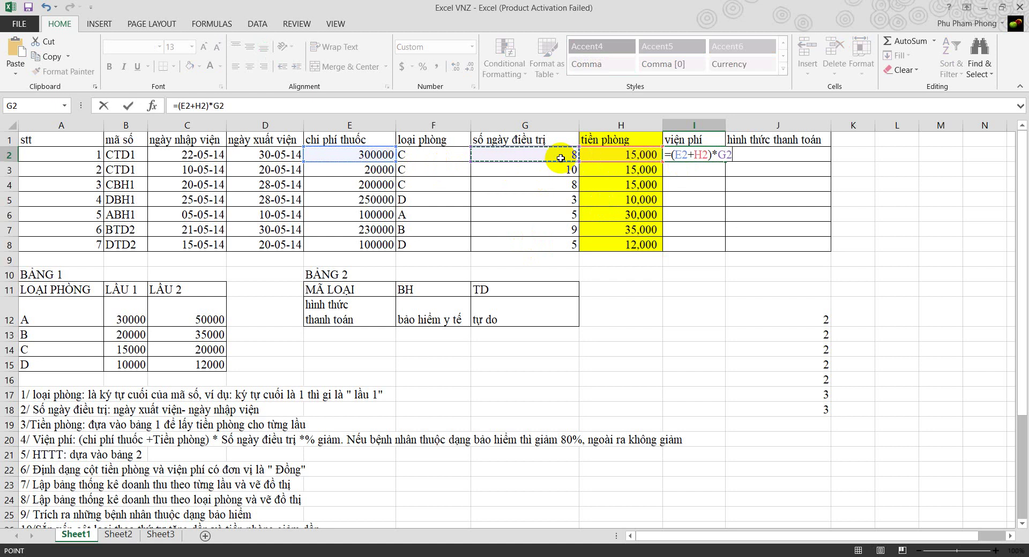
# Multiply the I2 formula by an IF function whose logical test starts with MID(B2,2,2).
pyautogui.write('*')
pyautogui.write('If')
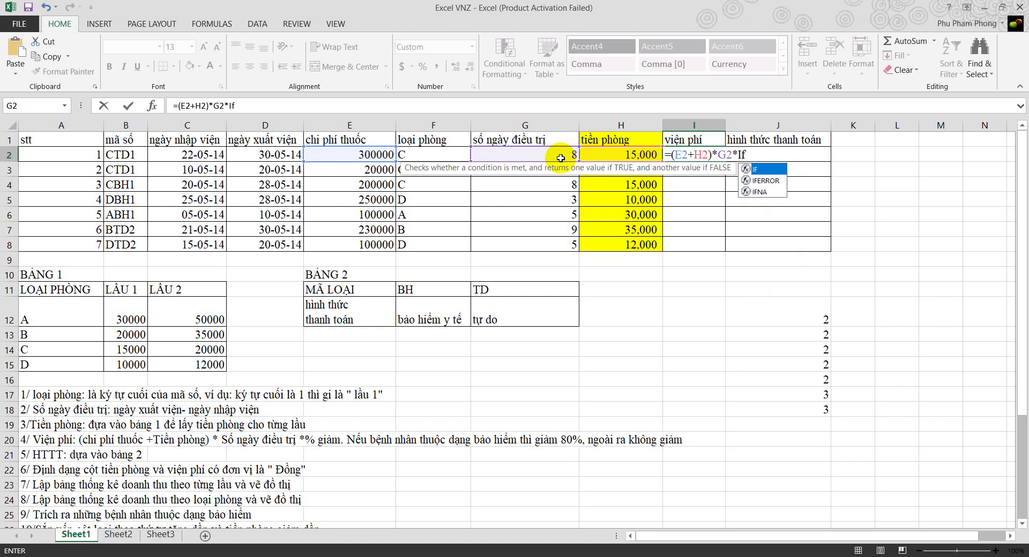
pyautogui.write('(')
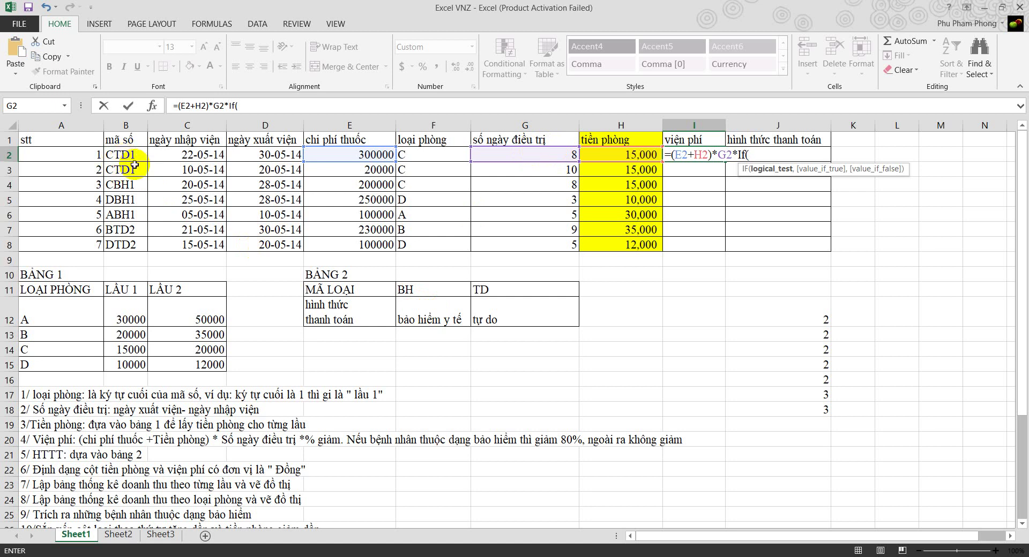
pyautogui.write('Mi')
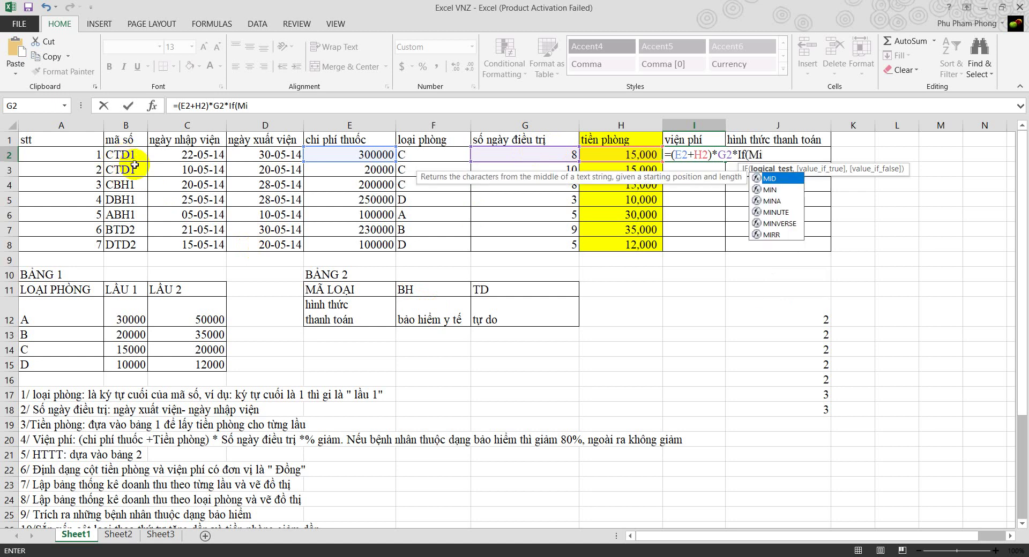
pyautogui.write('d')
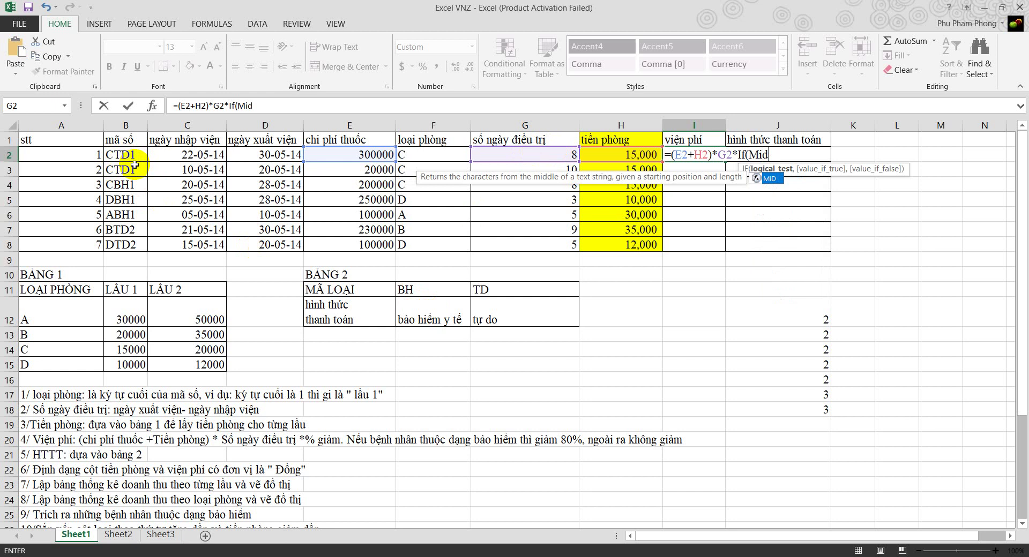
pyautogui.write('(')
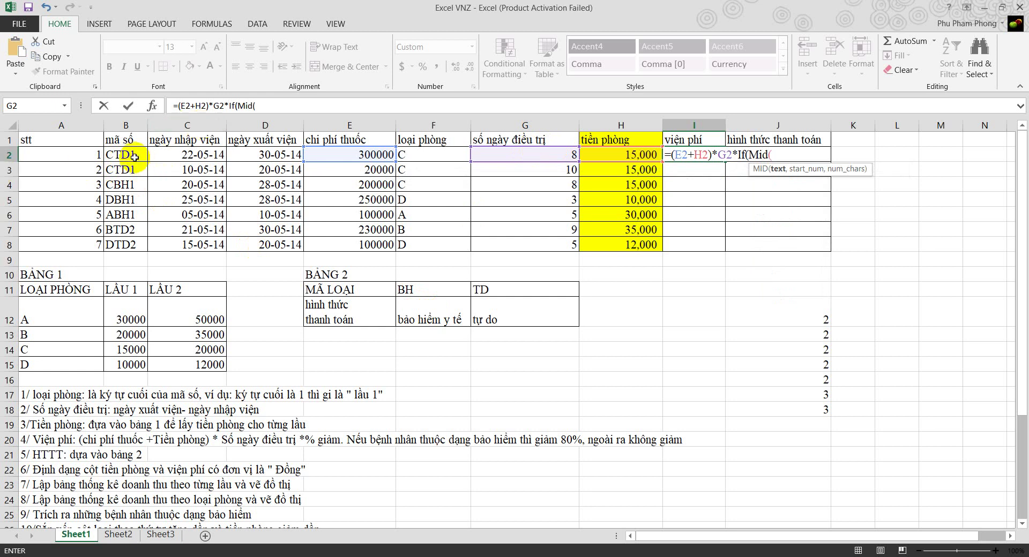
pyautogui.click(134, 157)
pyautogui.write(',')
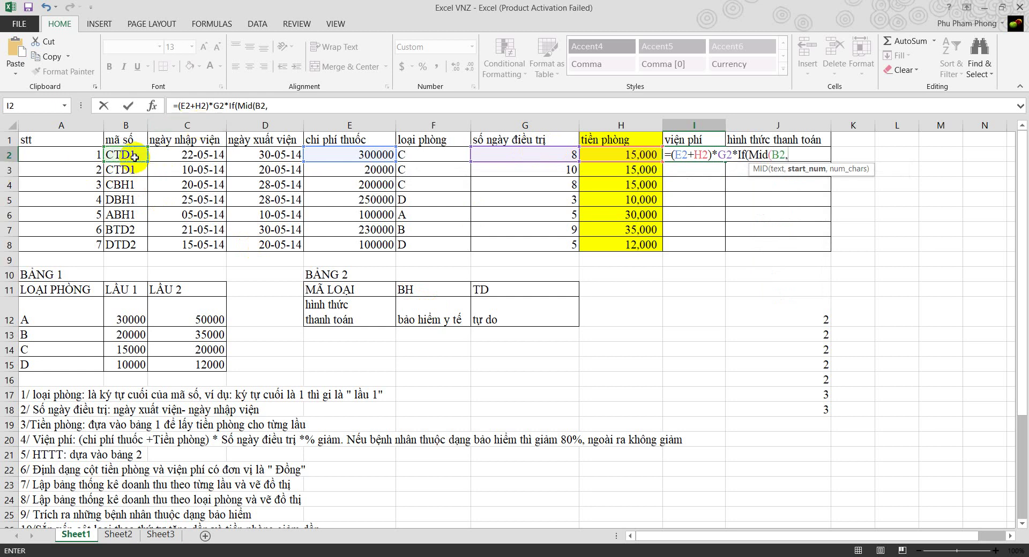
pyautogui.write('2,2')
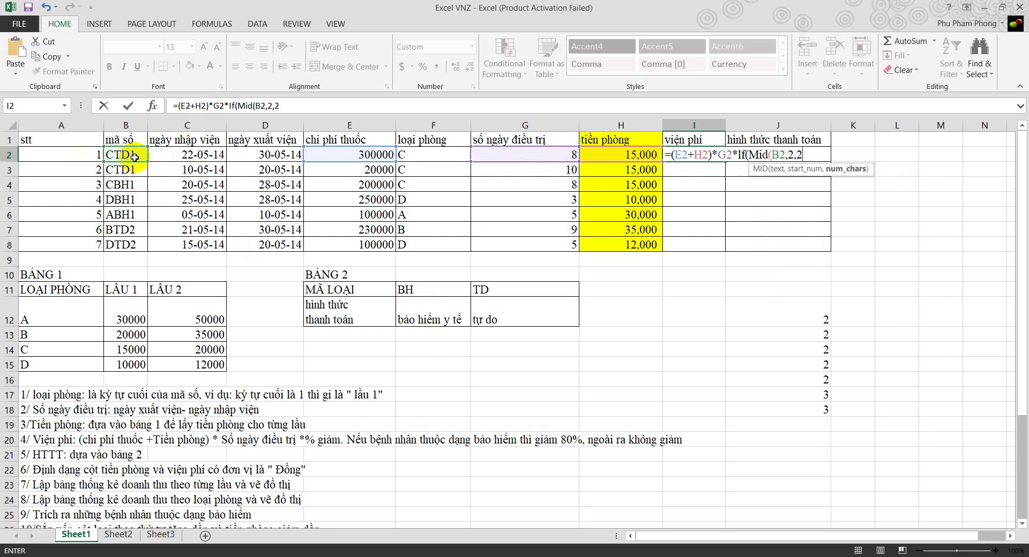
# Compare the MID result with "BH", return 0.2 if true and 1 if false, and enter the I2 formula.
pyautogui.write(')=""')
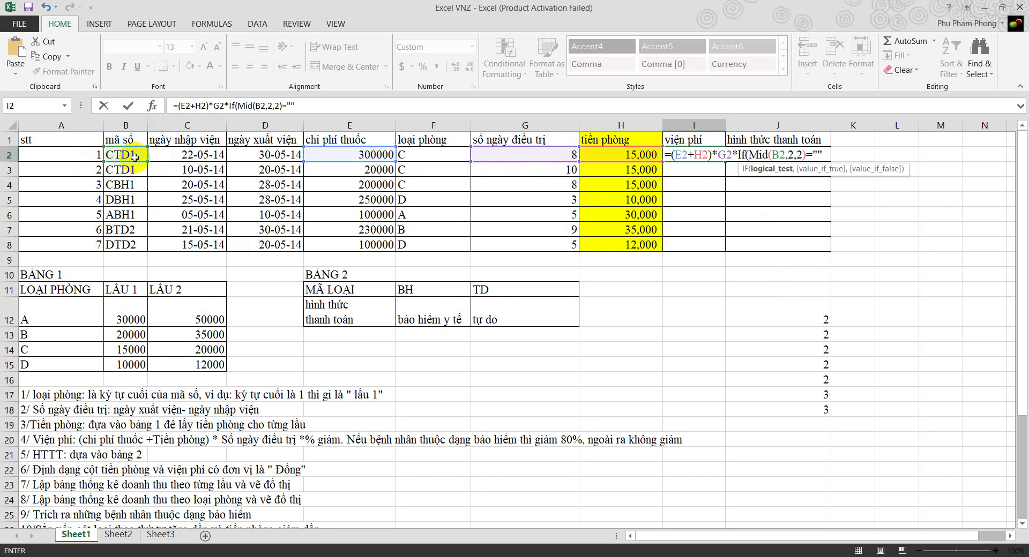
pyautogui.press('BackSpace')
pyautogui.write('BH",')
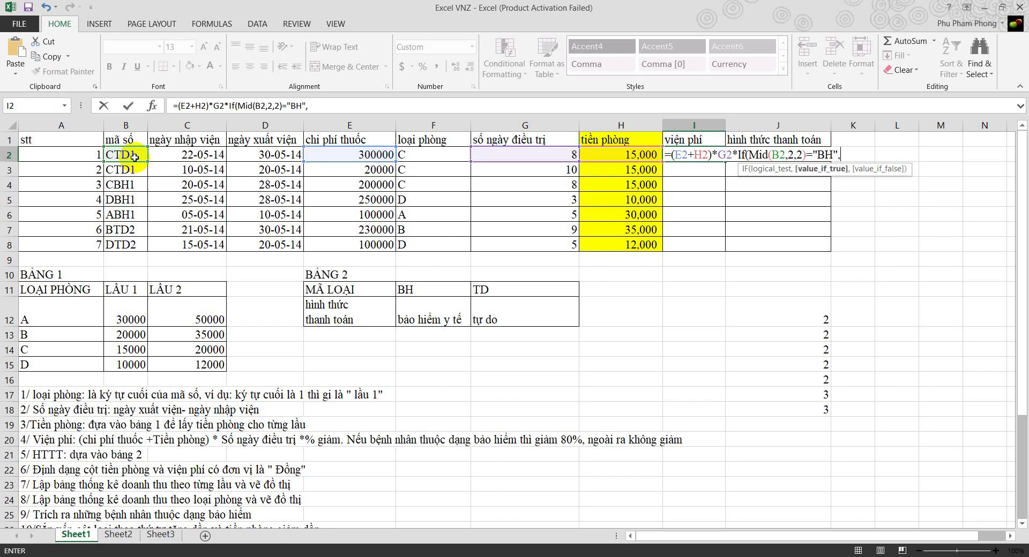
pyautogui.write('0.2,1')
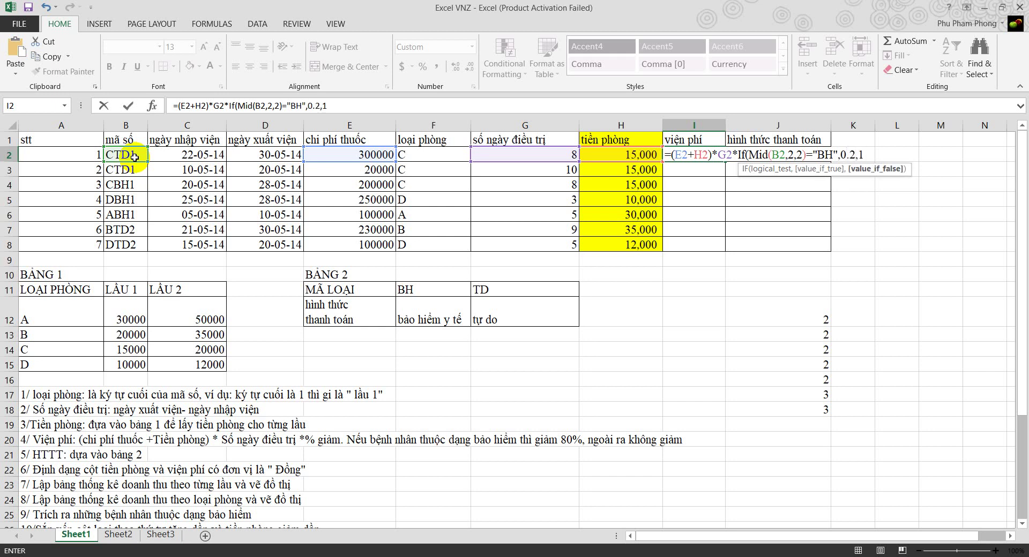
pyautogui.write(')')
pyautogui.press('Return')
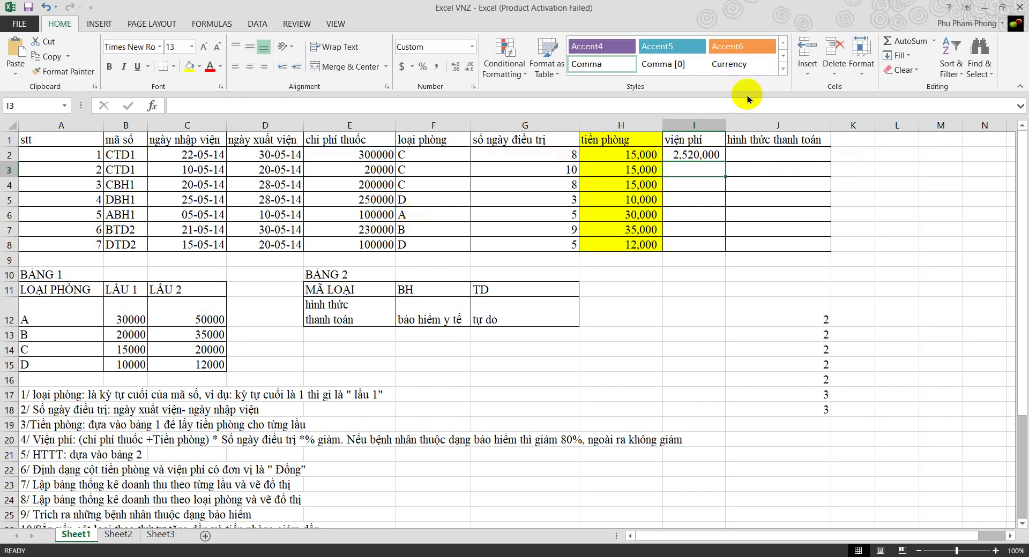
# Copy the I2 formula down the viện phí column through I8.
pyautogui.click(707, 152)
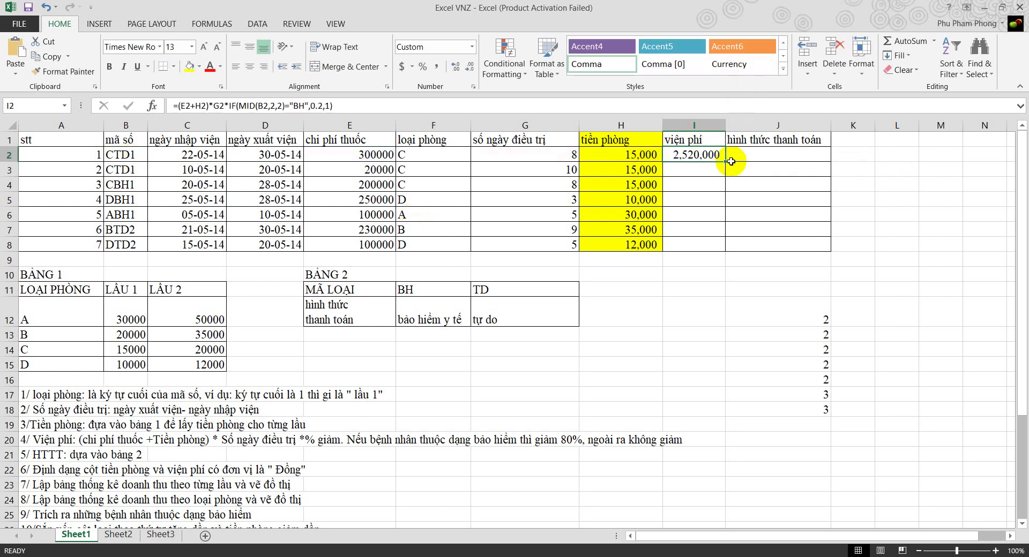
pyautogui.moveTo(724, 159); pyautogui.dragTo(724, 246)
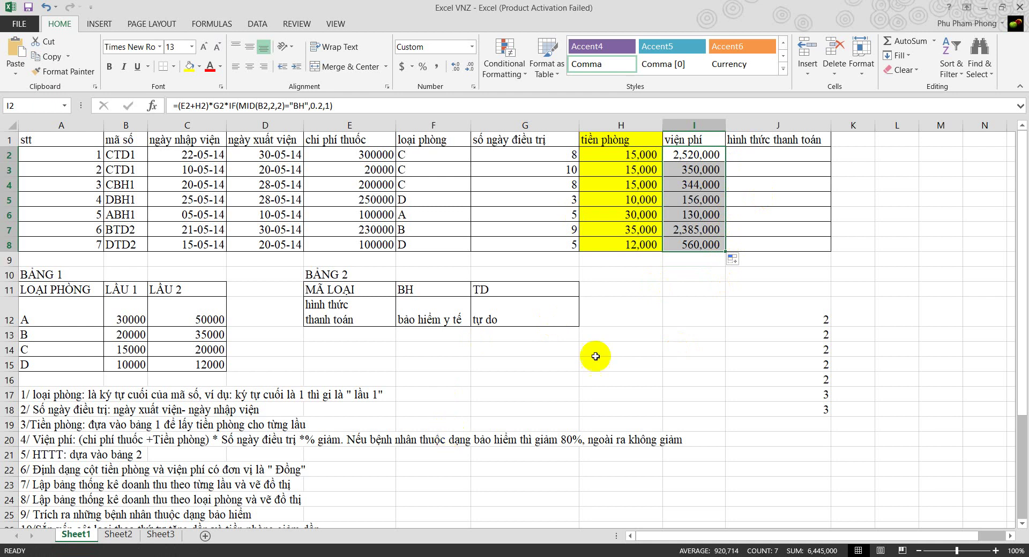
pyautogui.click(676, 362)
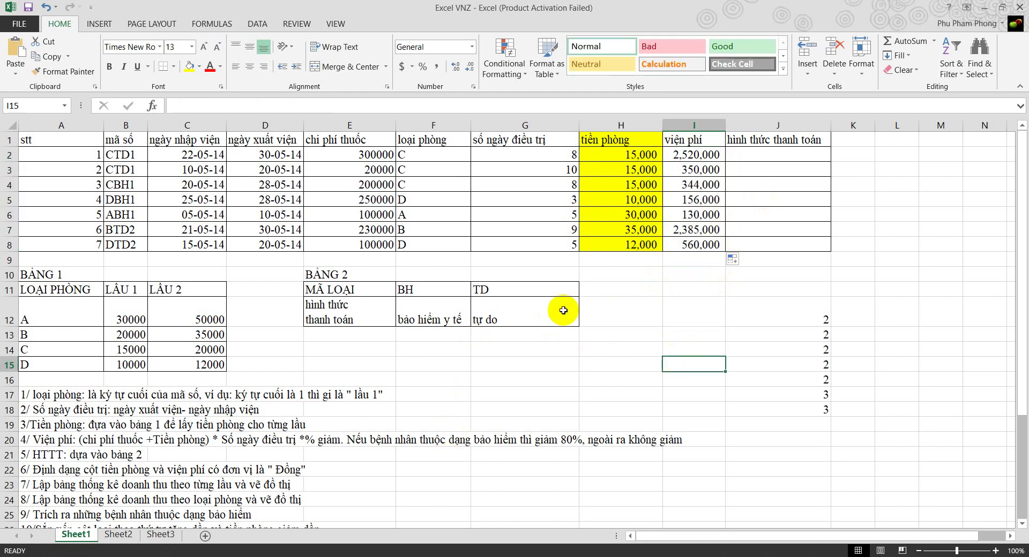
pyautogui.click(626, 364)
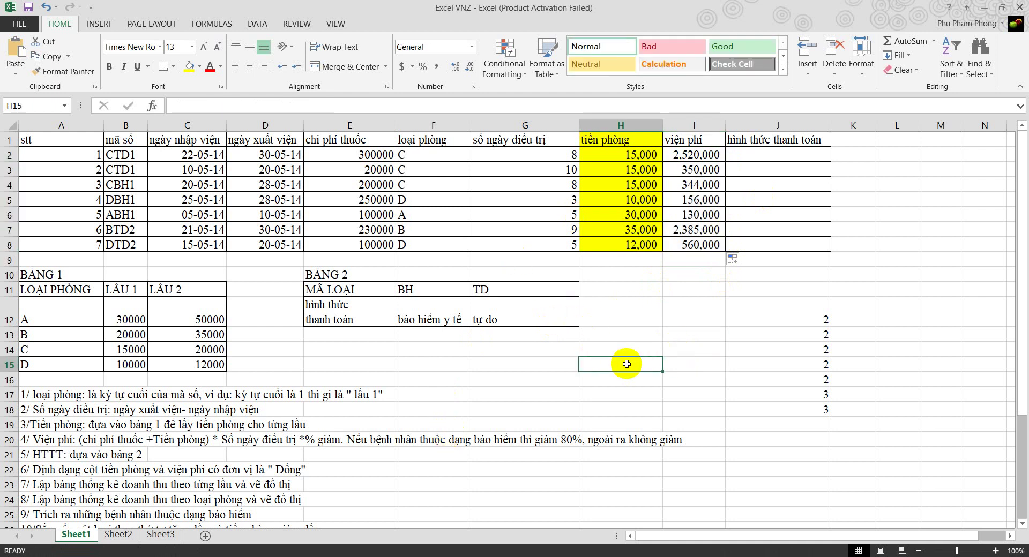
pyautogui.scroll(-1, 626, 364)
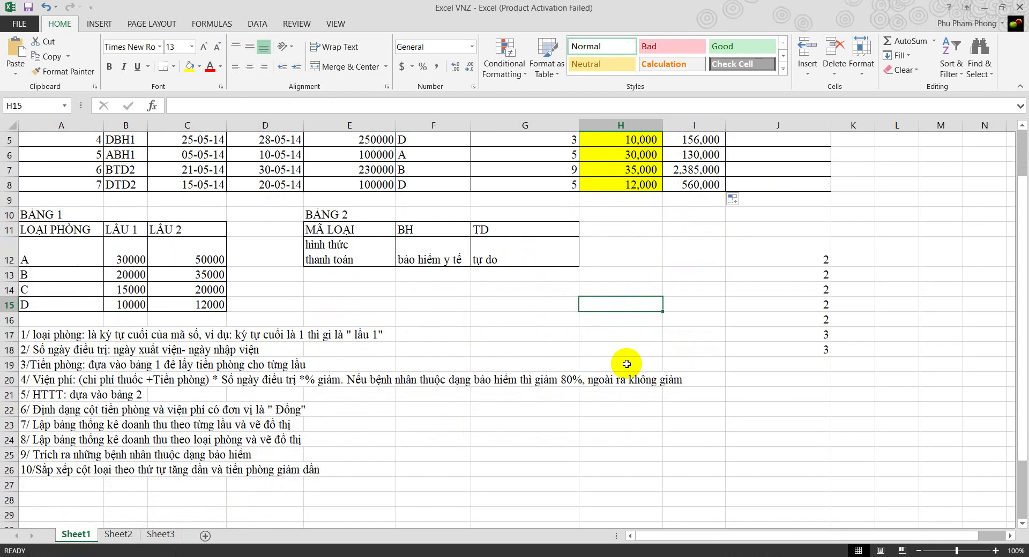
pyautogui.scroll(2, 627, 364)
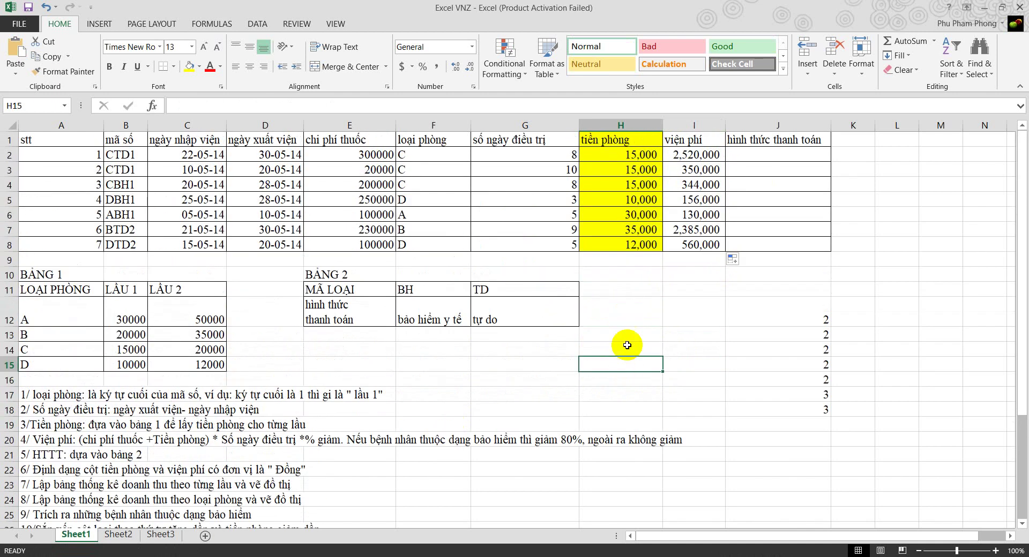
pyautogui.click(708, 329)
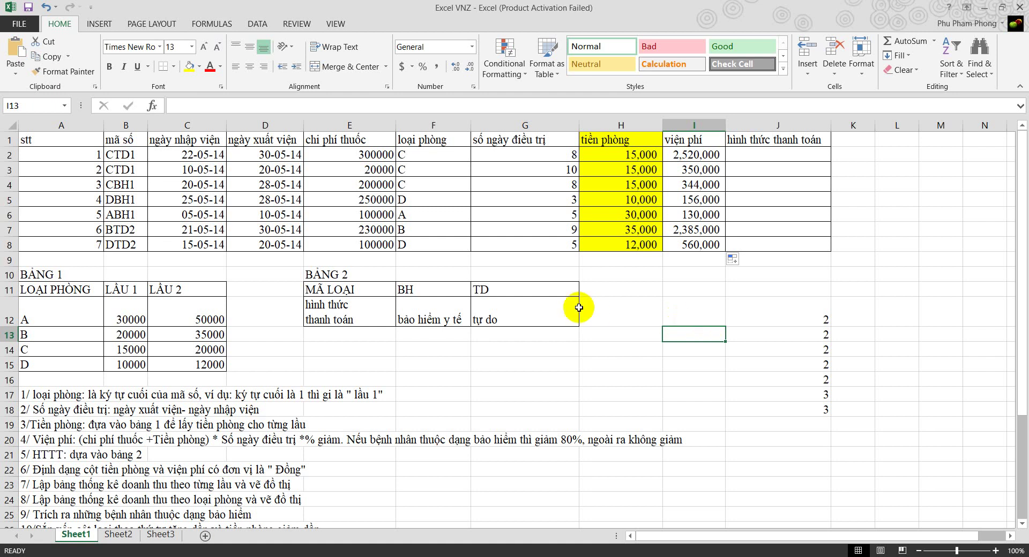
pyautogui.click(765, 309)
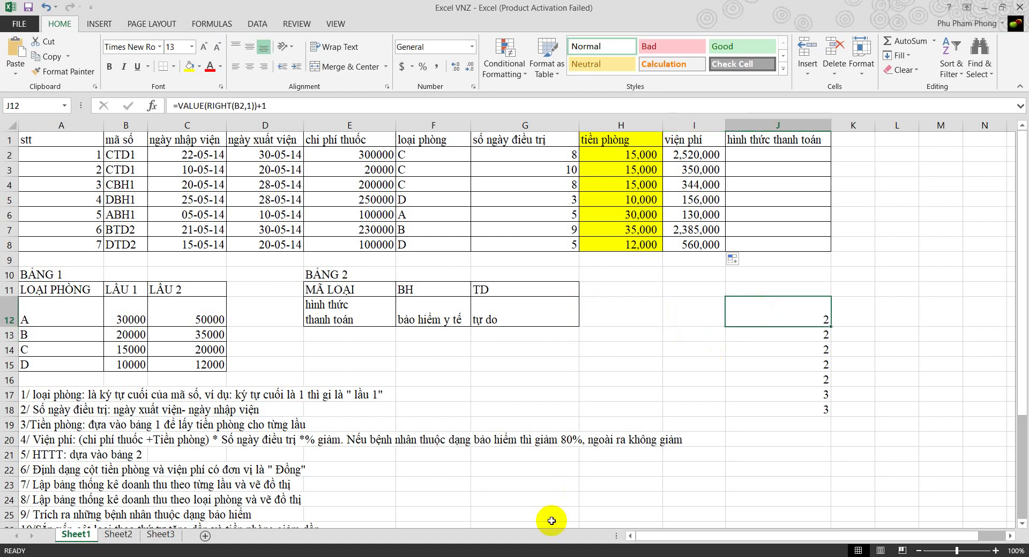